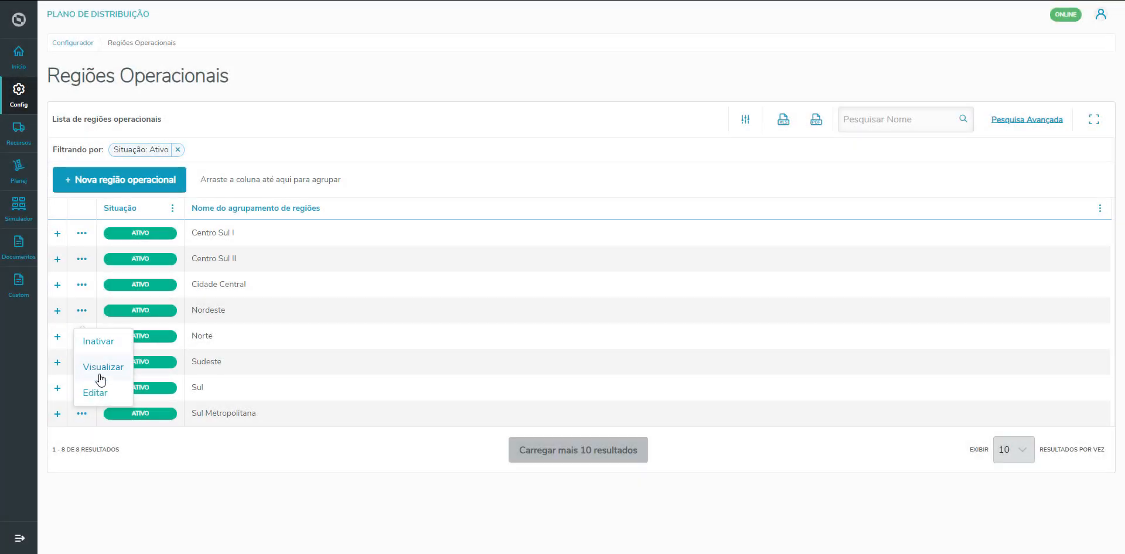
View the details of the Nordeste operational region, including its localities, service providers and units, and close them
left_click(100, 369)
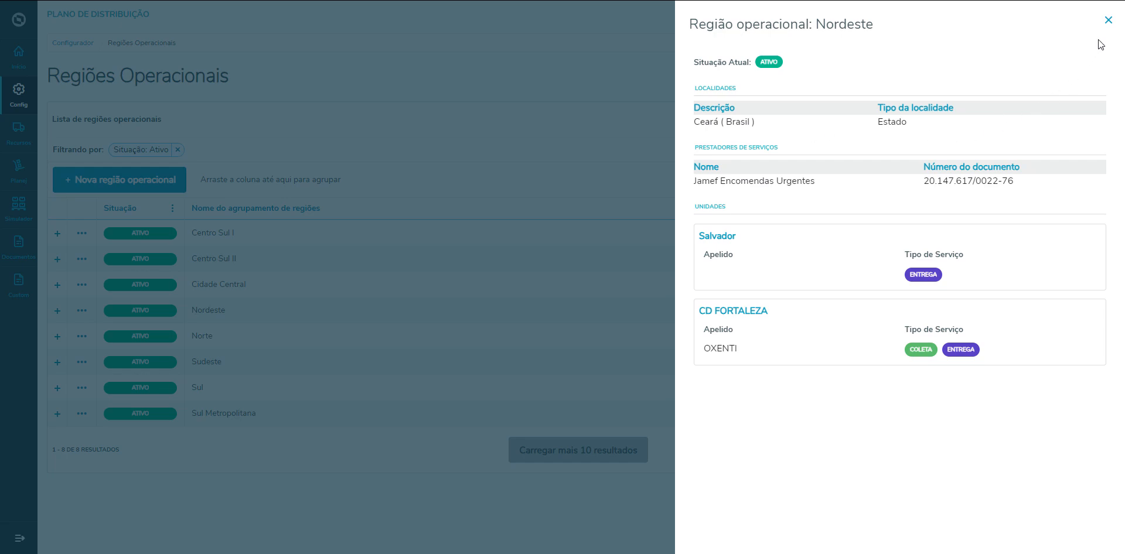
left_click(1108, 21)
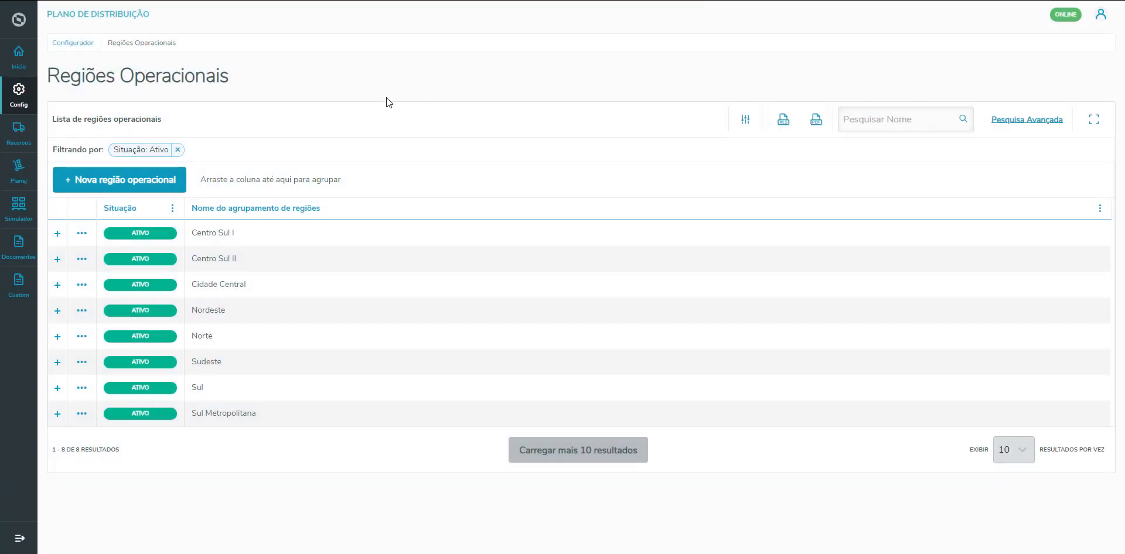
Start a new operational region and name the region grouping "Vale do Itajaí"
left_click(136, 187)
left_click(160, 188)
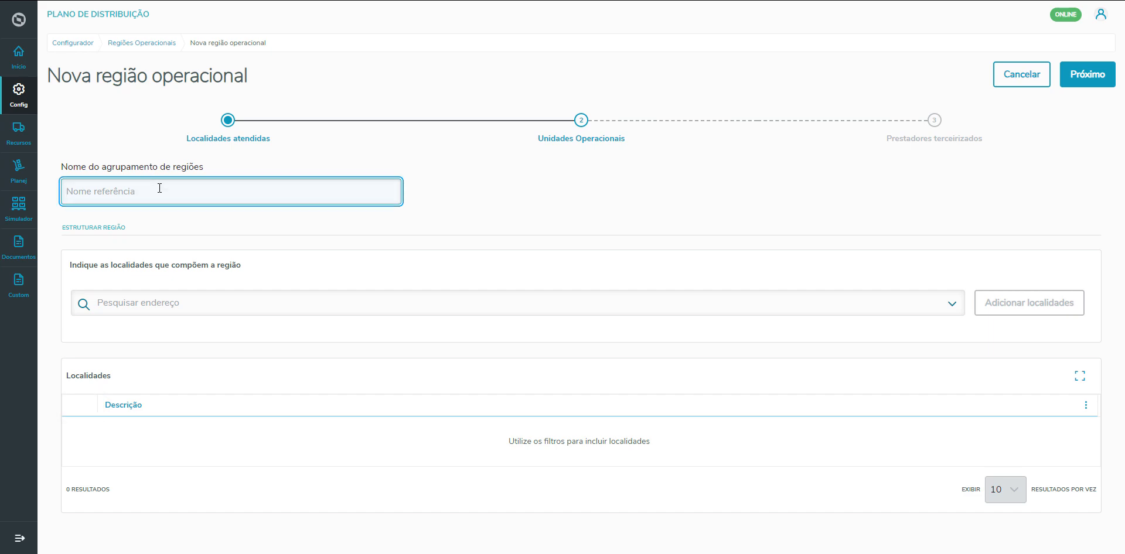
type("Vale do Itajaí")
key("Tab")
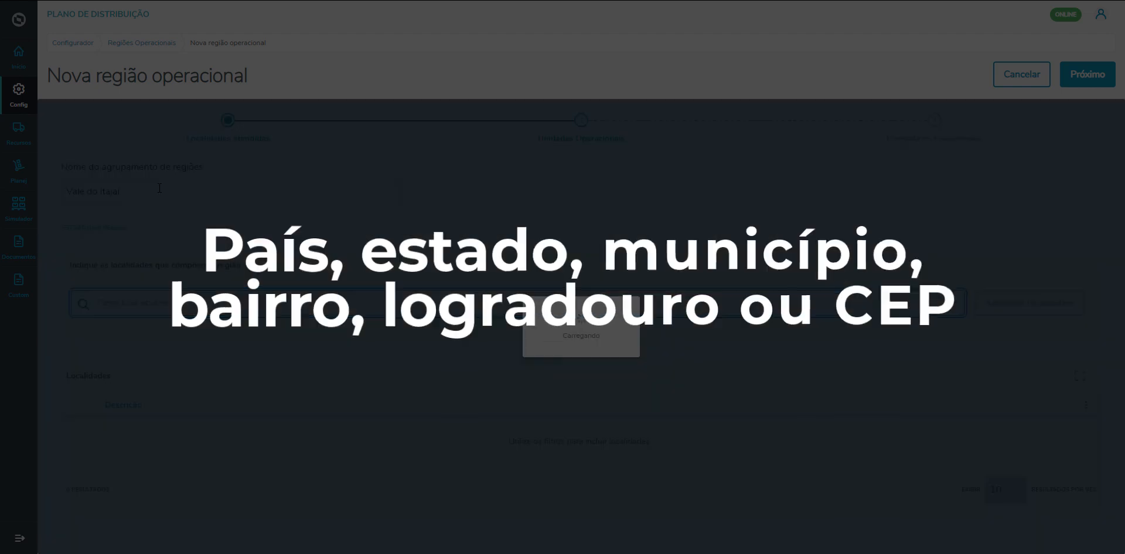
Add the municipalities Blumenau, Gaspar and Itajaí, in SC, Brasil, as the localities that make up the region
type("Blumenau")
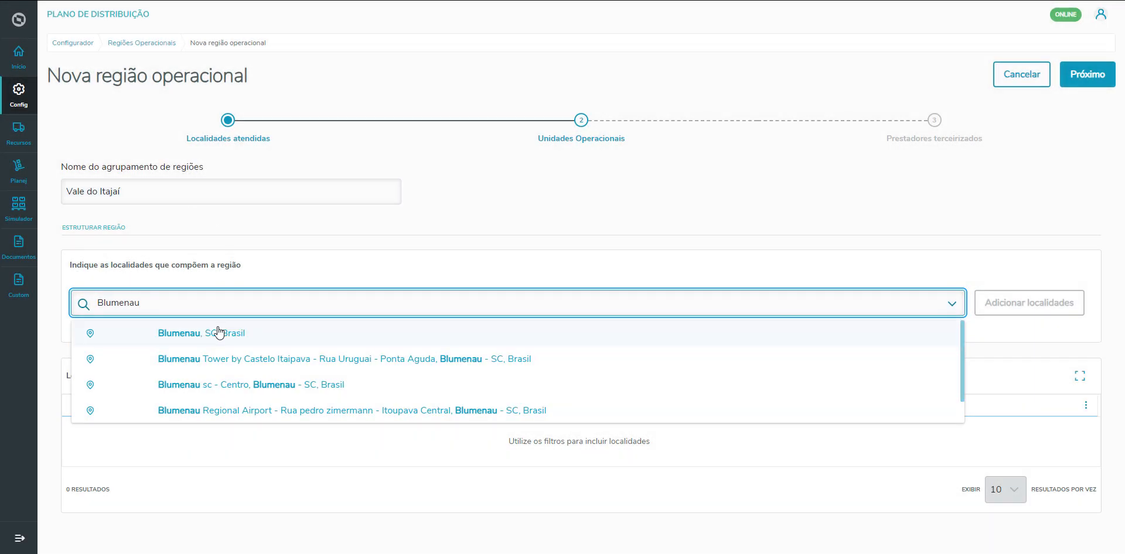
left_click(218, 333)
left_click(1012, 304)
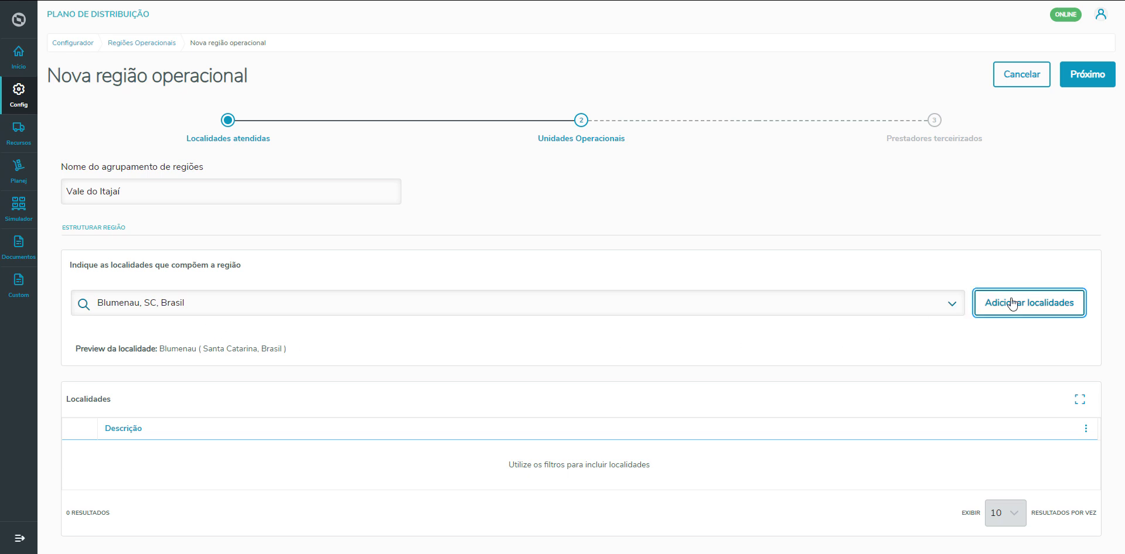
left_click(326, 303)
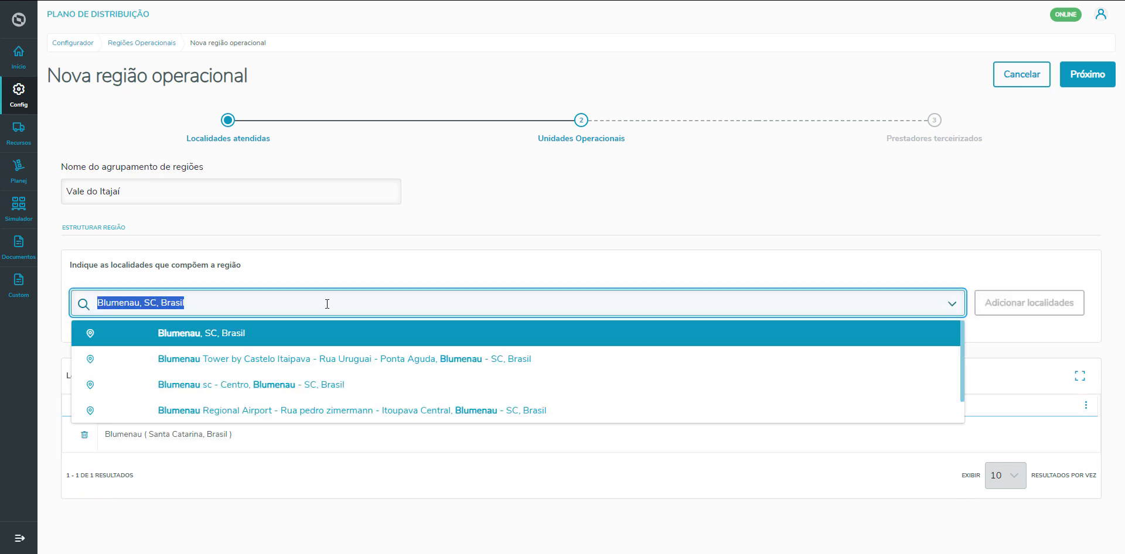
type("Gaspar")
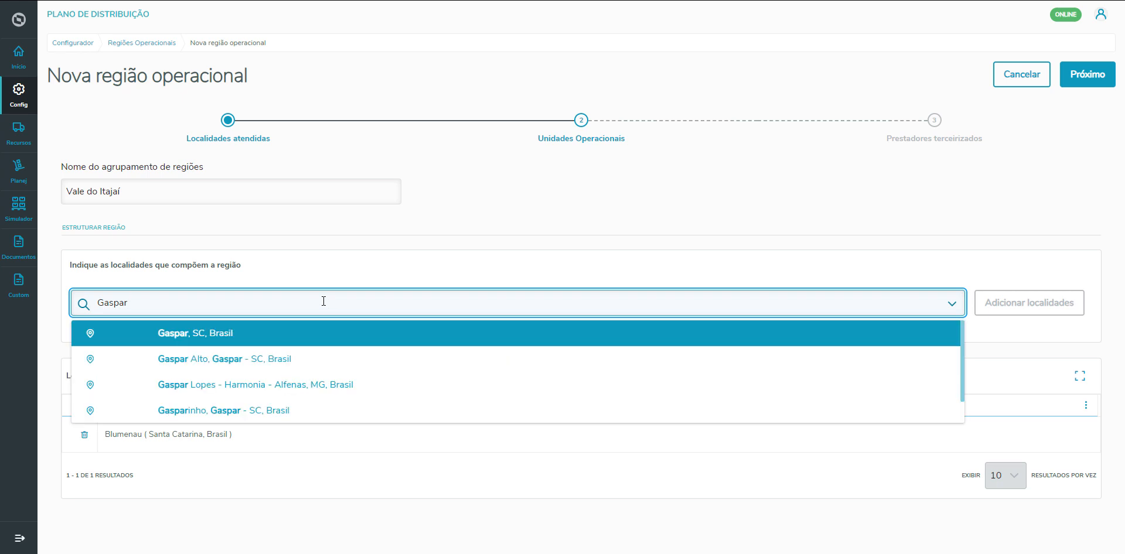
left_click(243, 331)
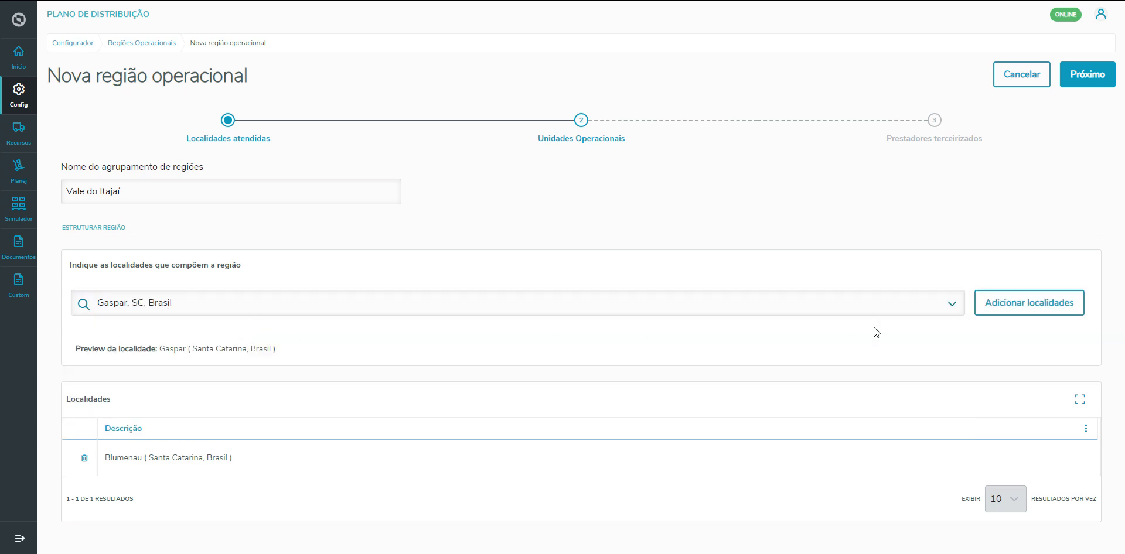
left_click(1022, 312)
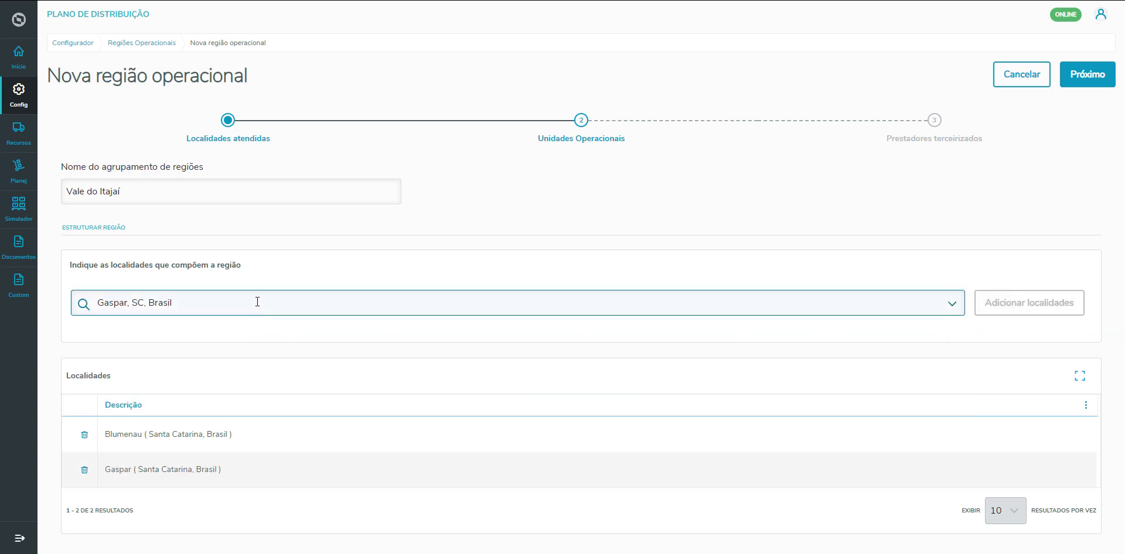
left_click(219, 297)
type("Itajaí")
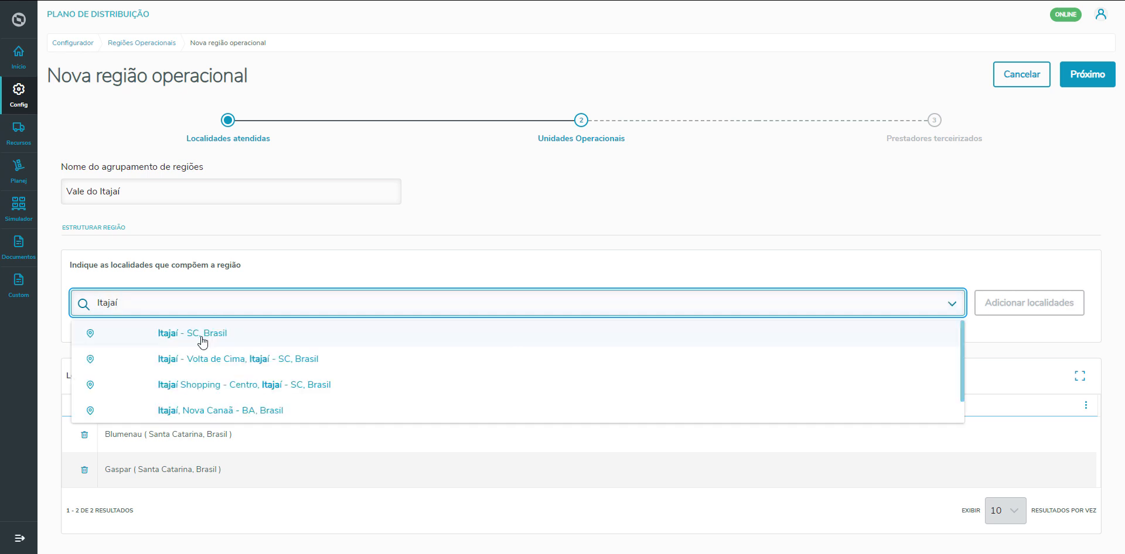
left_click(202, 339)
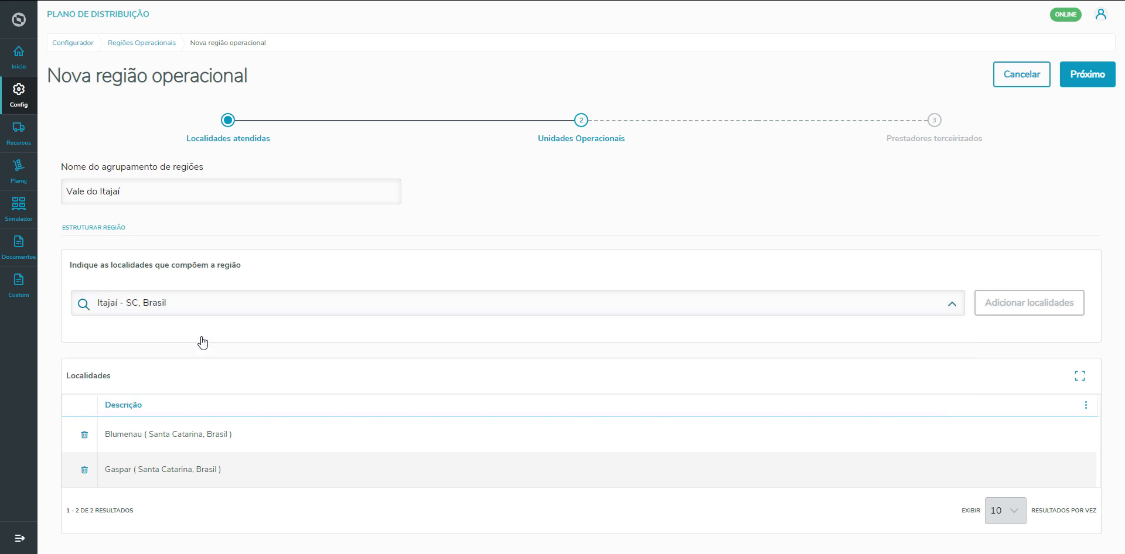
left_click(1043, 314)
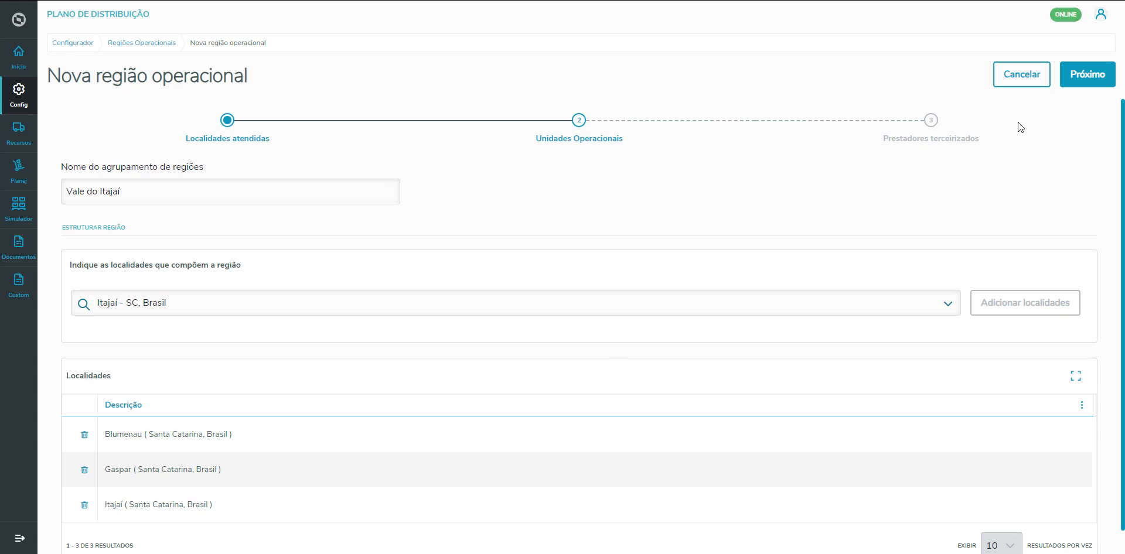
Proceed to the operational units stage and add CD JOINVILLE with the service types Coleta and Entrega
left_click(1088, 75)
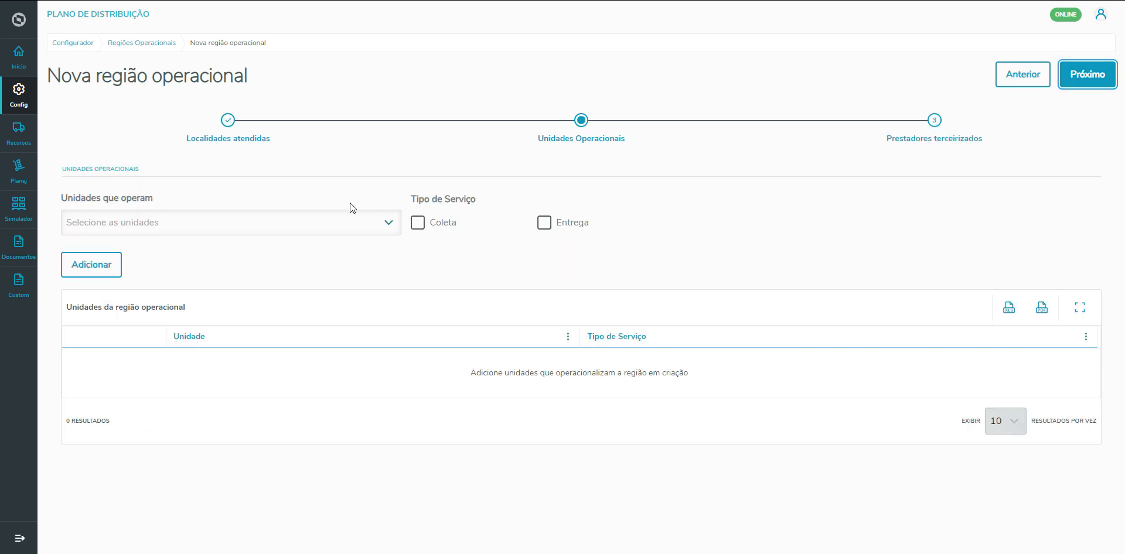
left_click(196, 222)
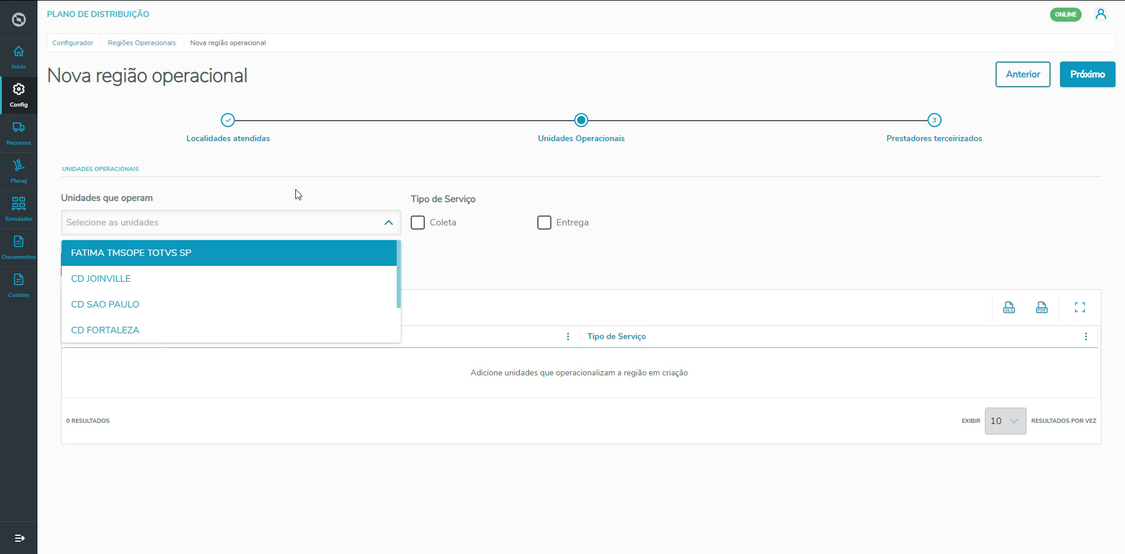
left_click(144, 279)
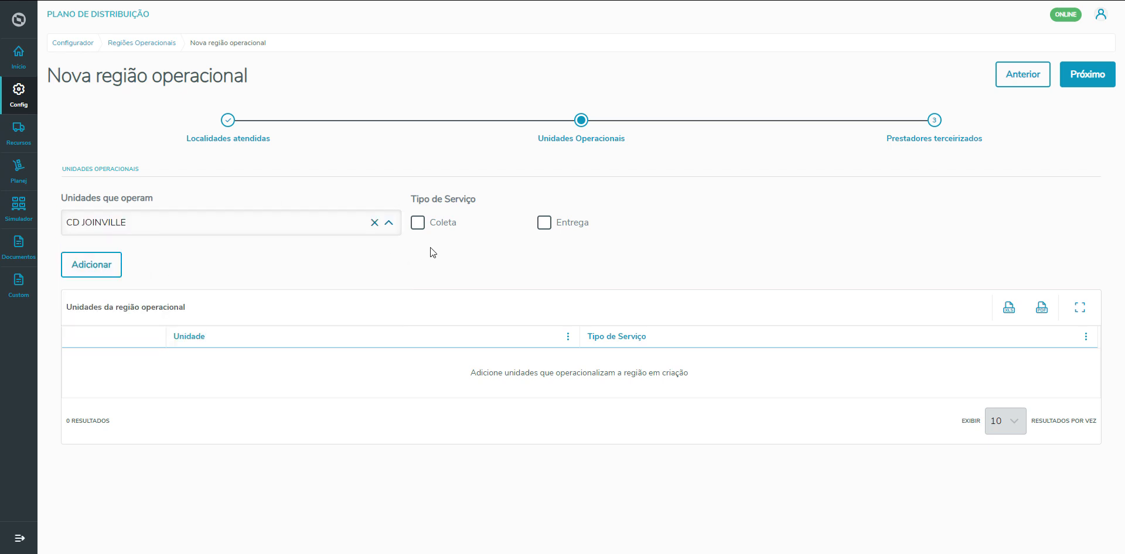
left_click(447, 225)
left_click(545, 226)
left_click(112, 268)
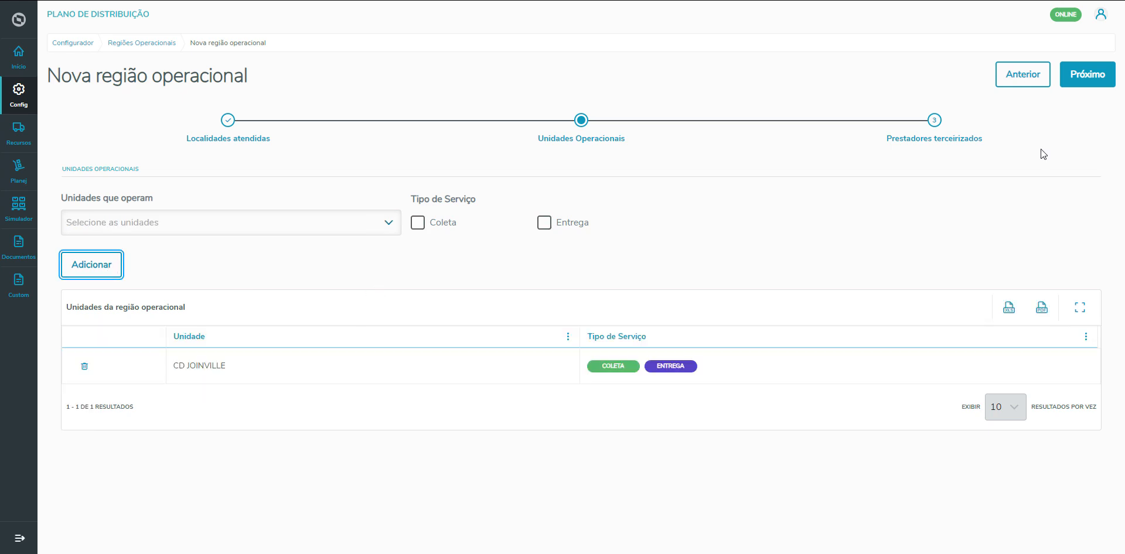
Proceed to the outsourced providers stage, add Eschenbach Transportes with the service types Coleta and Entrega, and save the region
left_click(1086, 76)
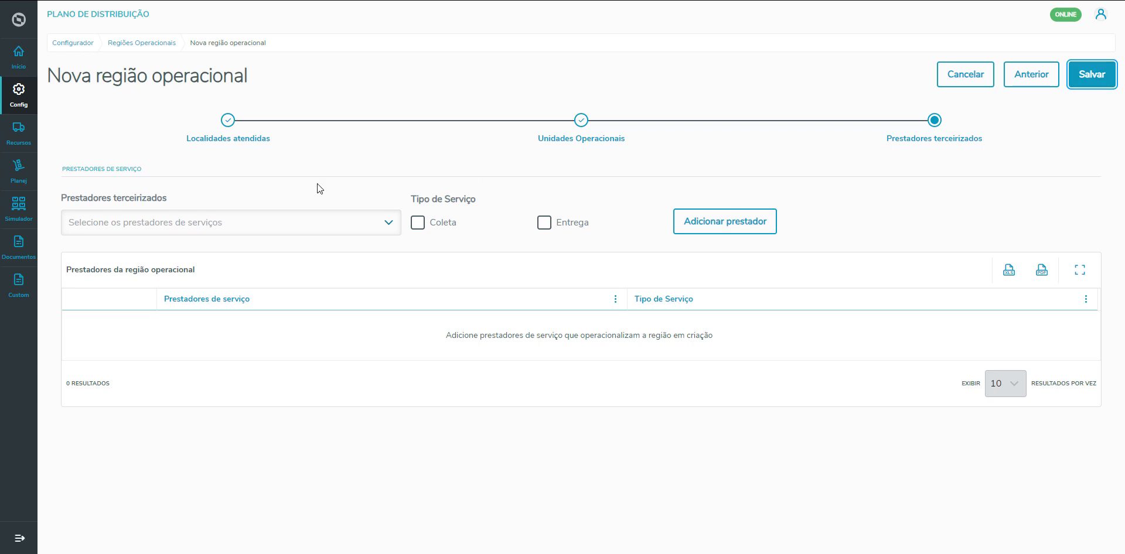
left_click(257, 223)
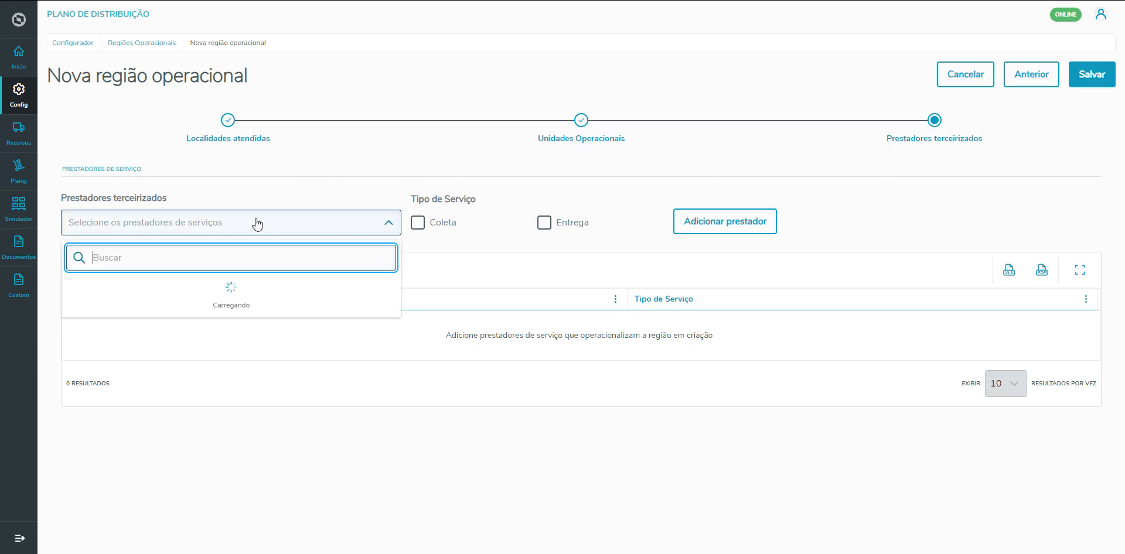
left_click(168, 338)
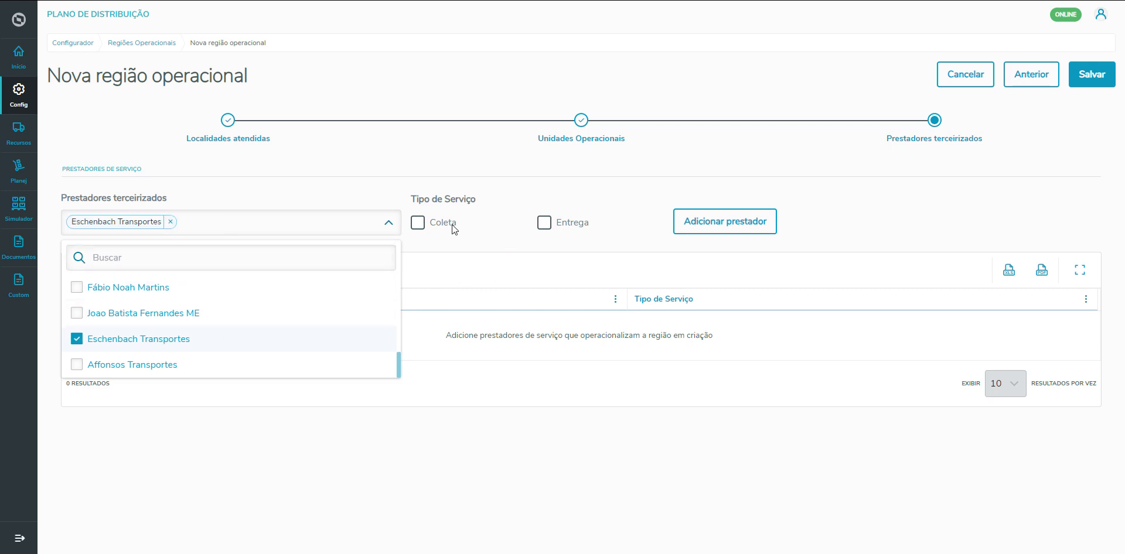
left_click(418, 222)
left_click(544, 222)
left_click(743, 225)
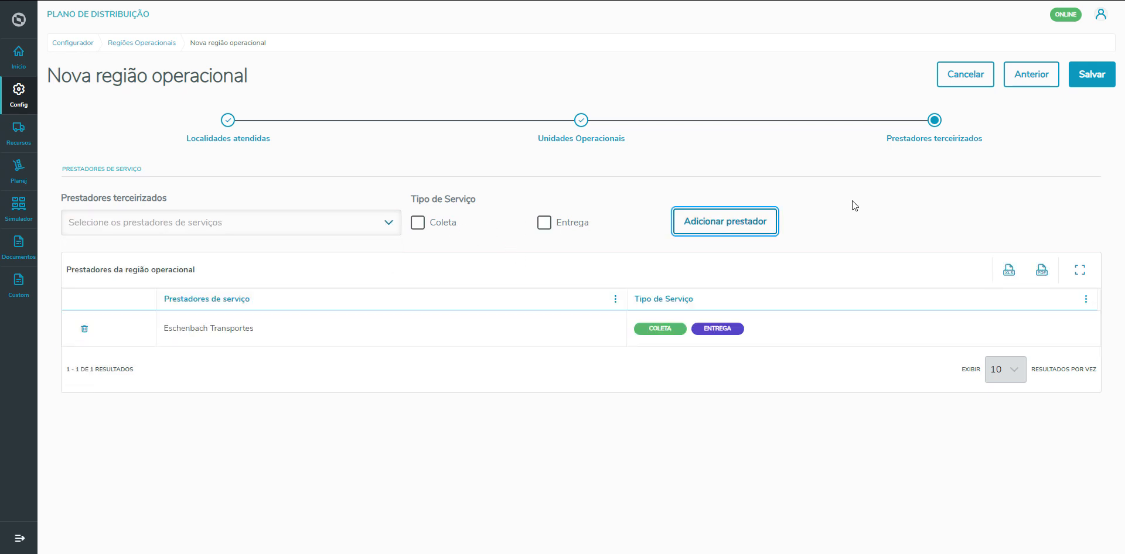
left_click(1093, 78)
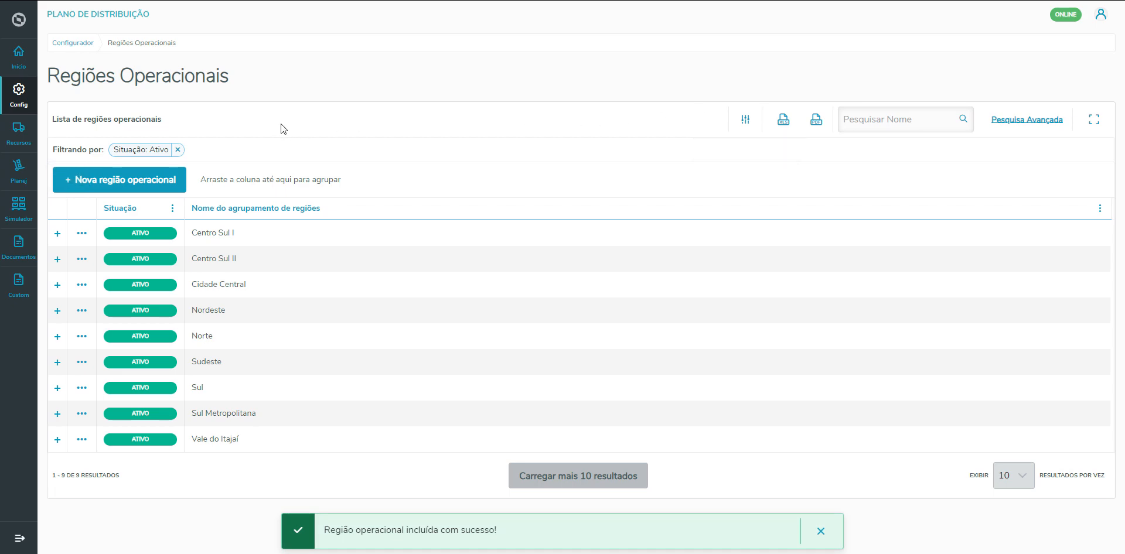
View the details of the planning panel's delivery transport request with expected date 15/10/2024 10:40:19, and close them
left_click(22, 176)
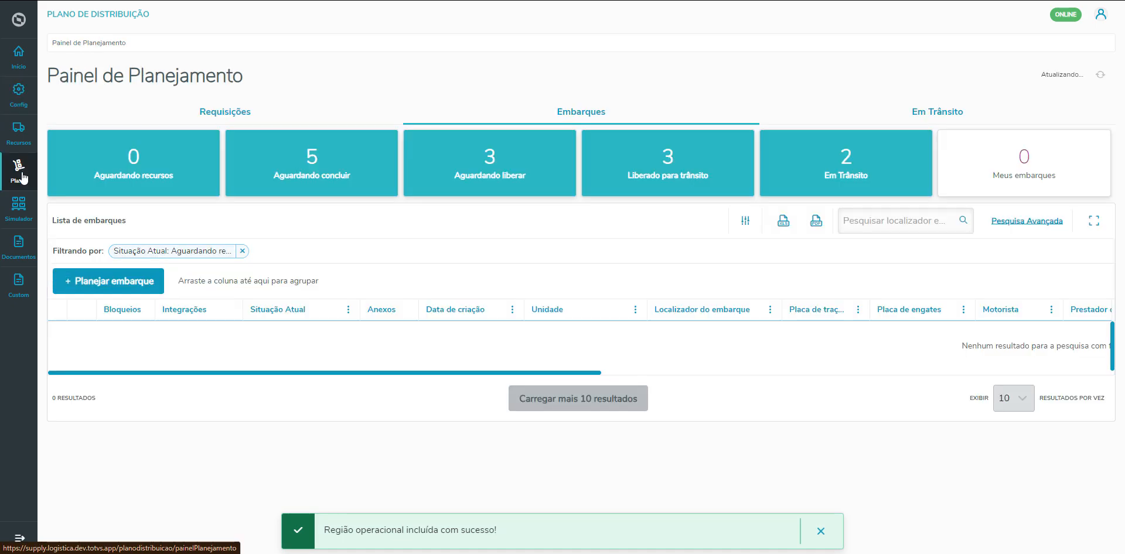
left_click(245, 113)
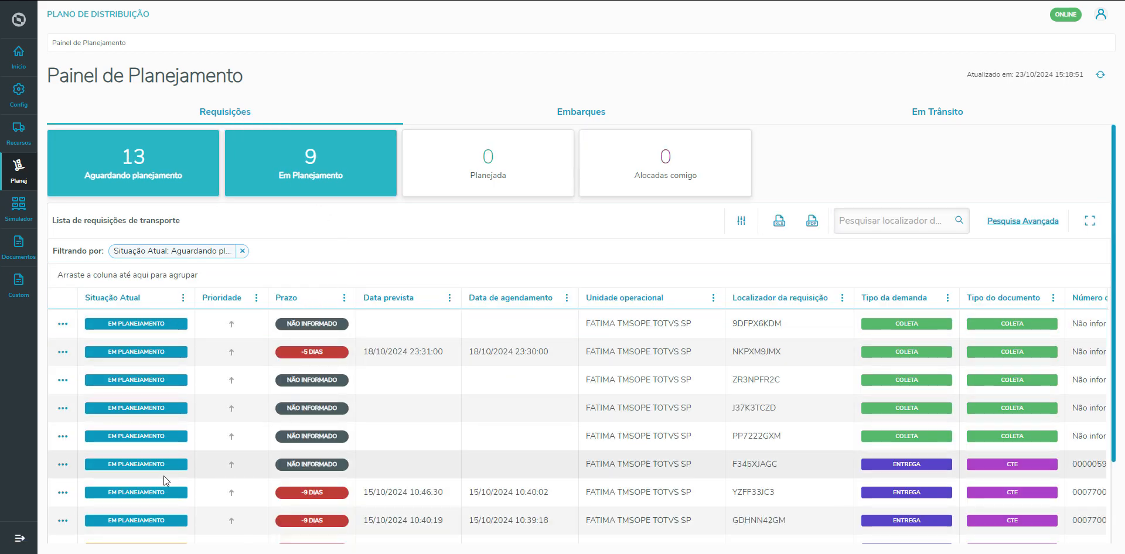
scroll(155, 472, "down", 1)
left_click(62, 462)
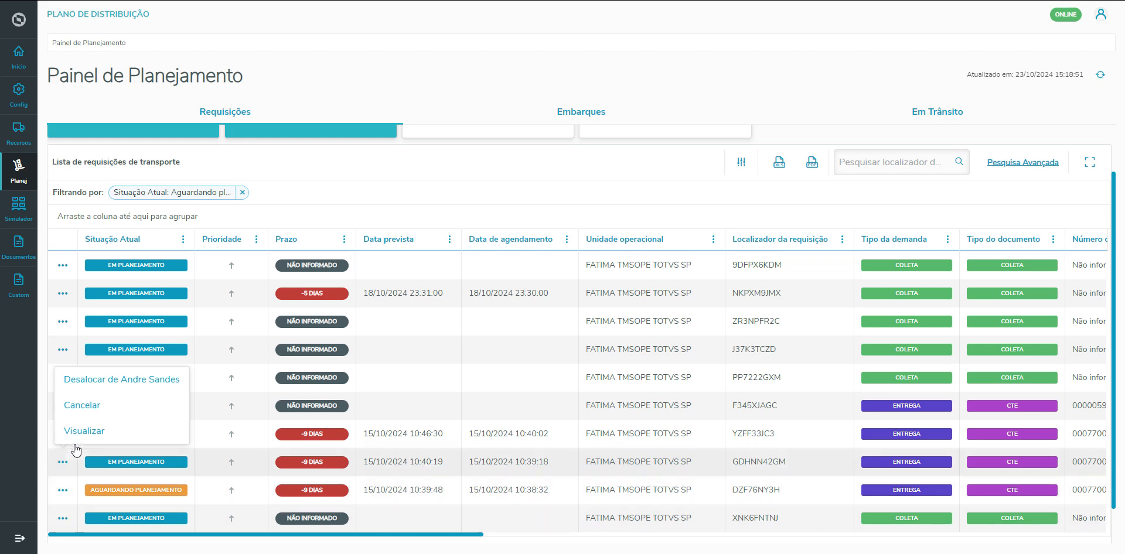
left_click(83, 433)
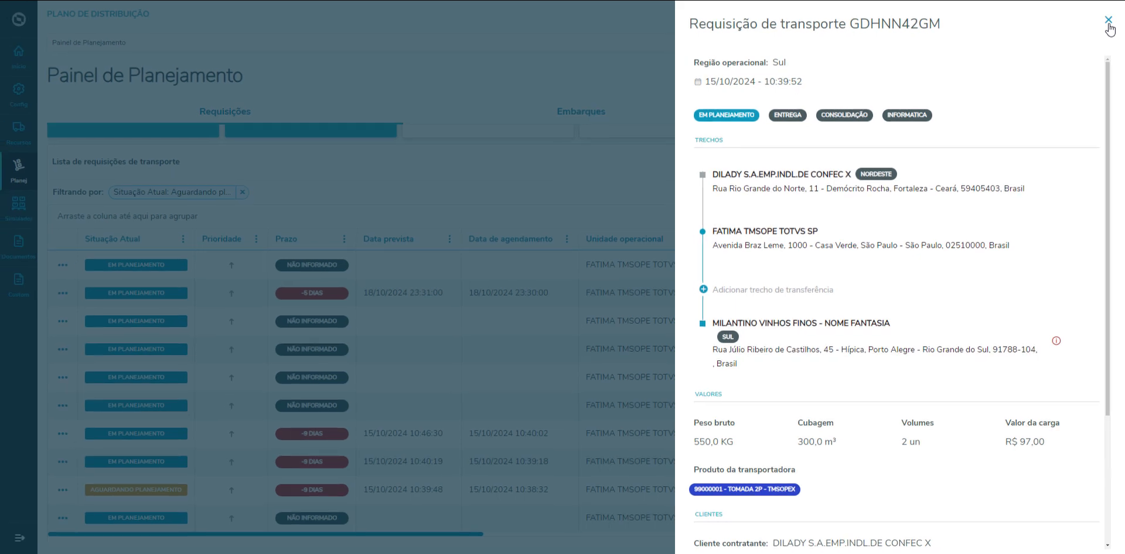
left_click(1107, 21)
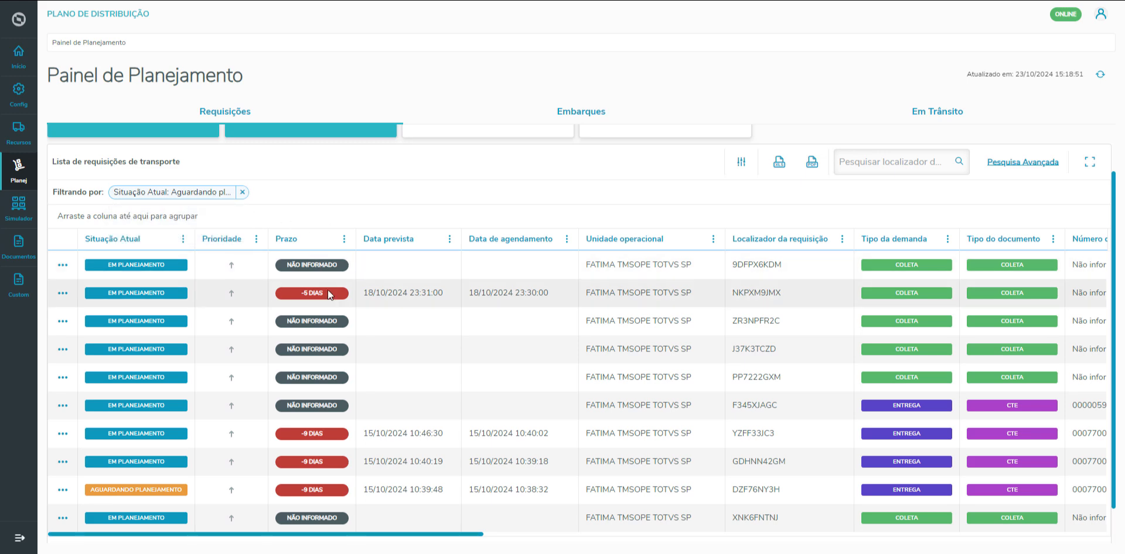
scroll(331, 302, "up", 2)
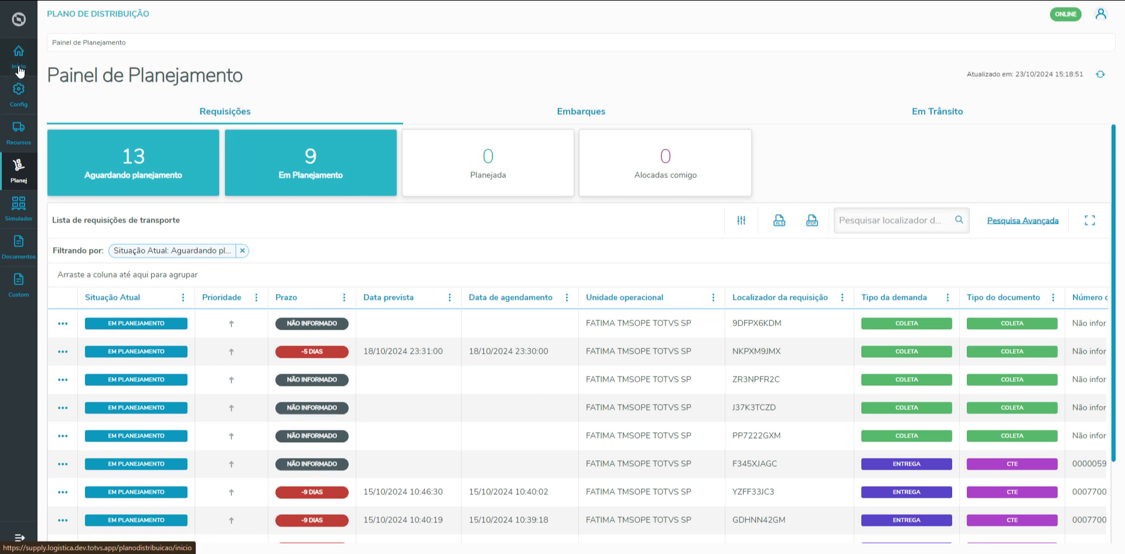
Start a new itinerary from the configurator's Itinerários routine and set its Sigla to VALE-SP
left_click(19, 90)
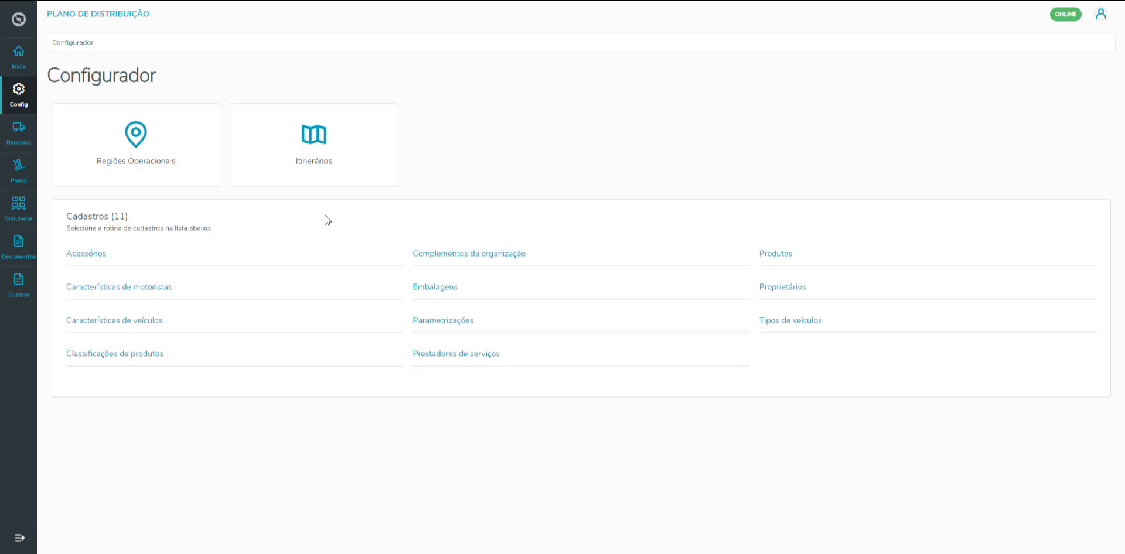
left_click(329, 177)
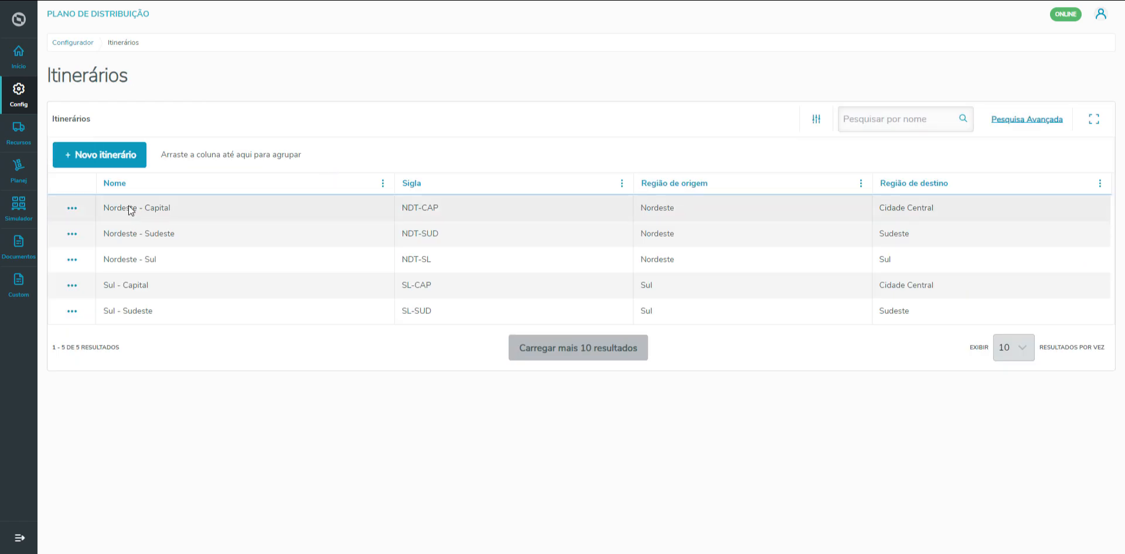
left_click(120, 158)
left_click(140, 140)
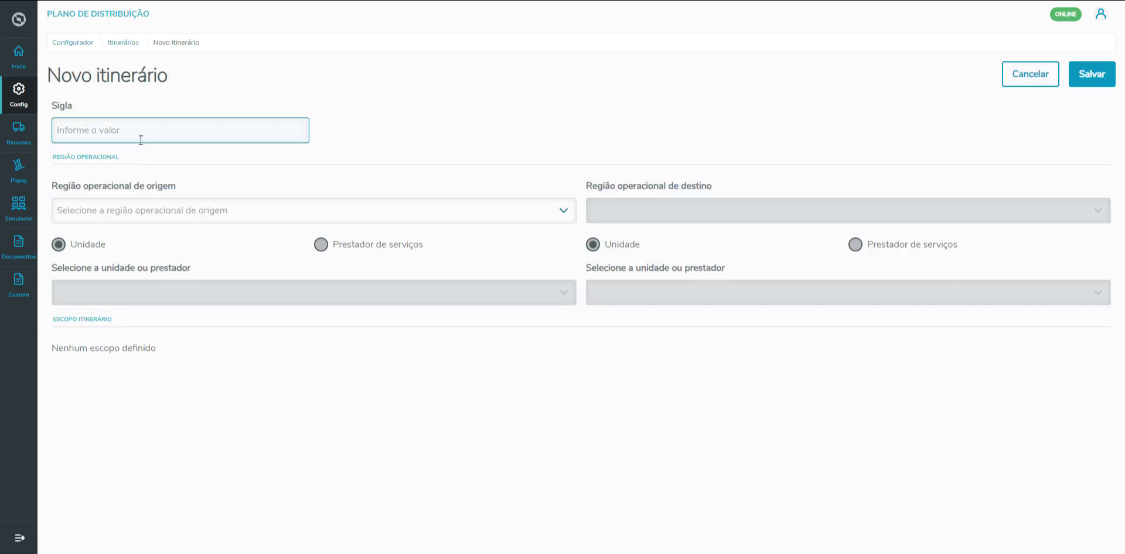
left_click(143, 135)
type("VALE-SP")
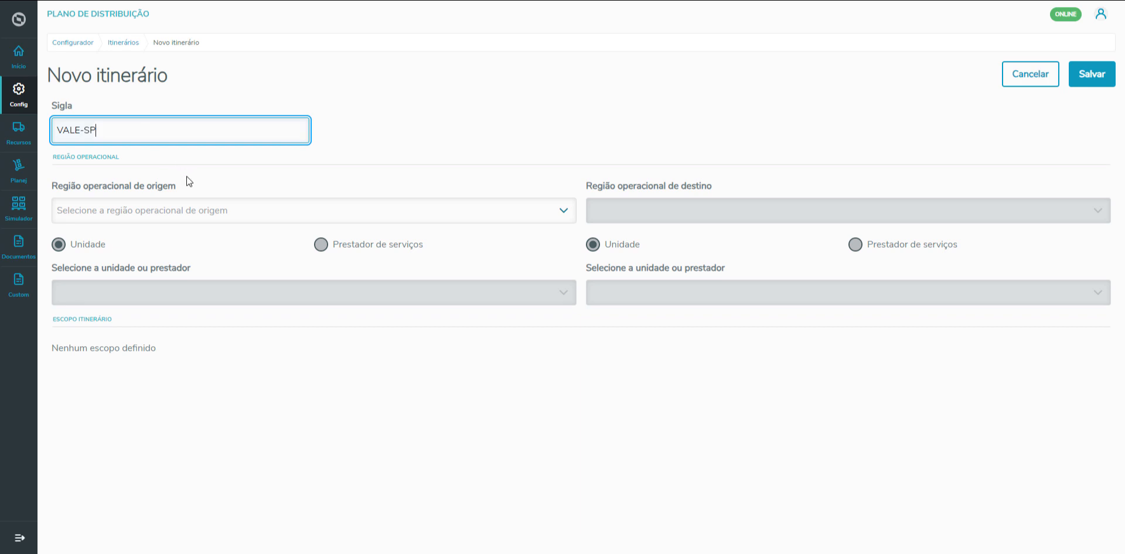
Set the itinerary's origin operational region to Vale do Itajaí with CD JOINVILLE as its unit
left_click(175, 211)
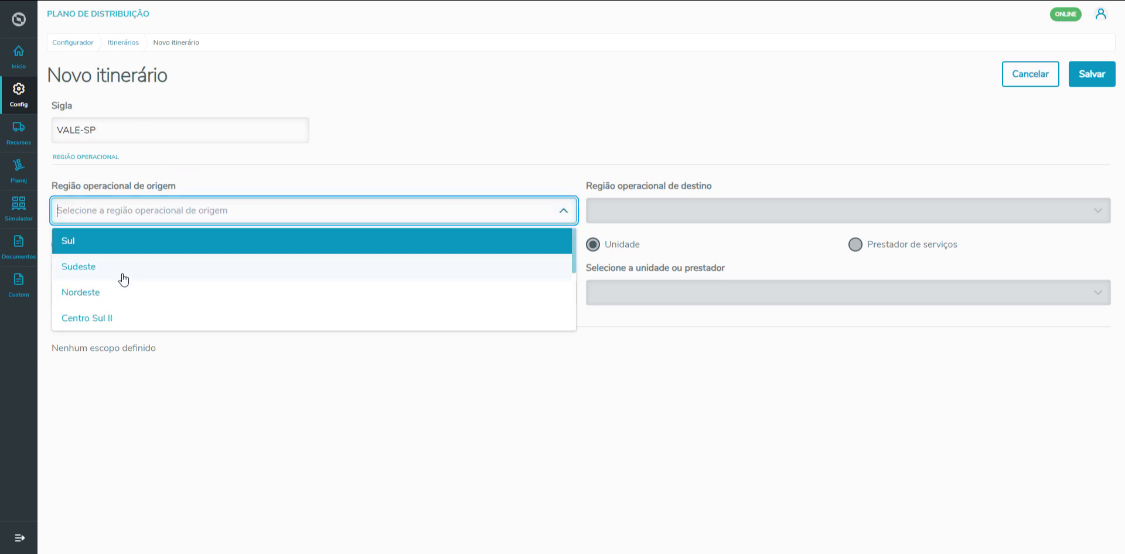
scroll(122, 284, "down", 3)
left_click(121, 311)
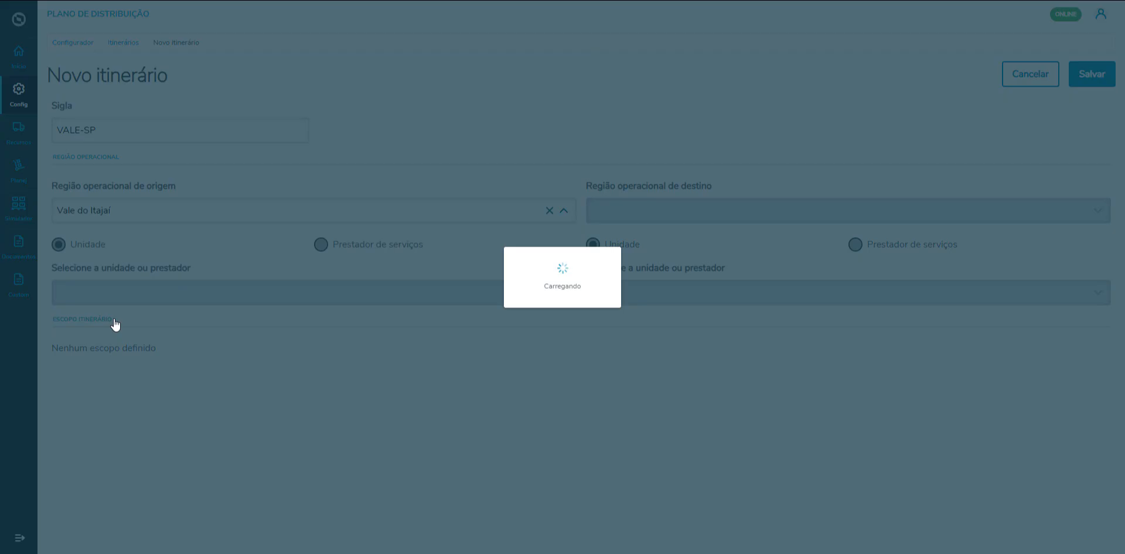
left_click(227, 294)
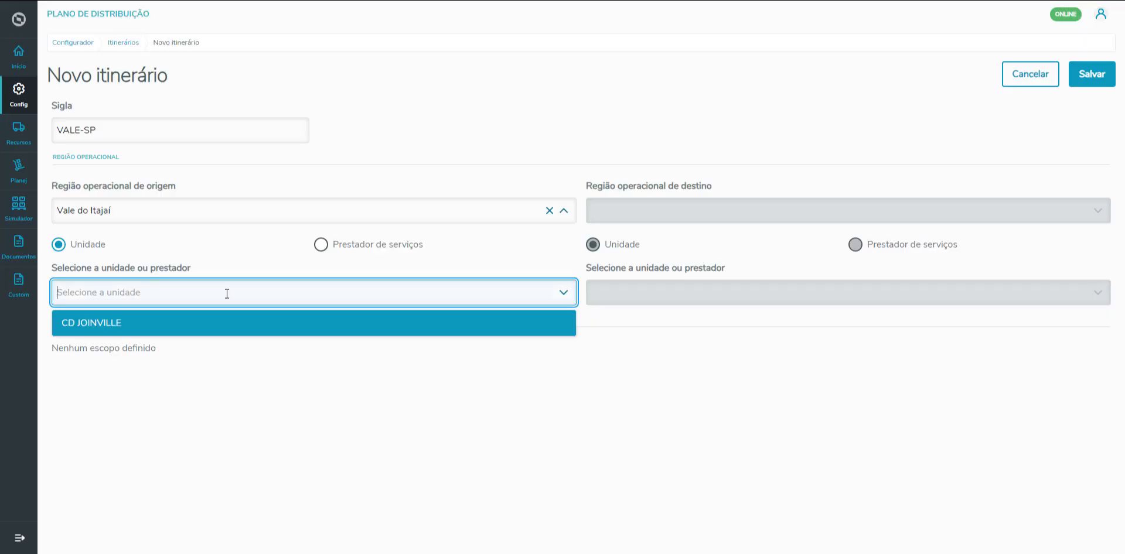
left_click(151, 324)
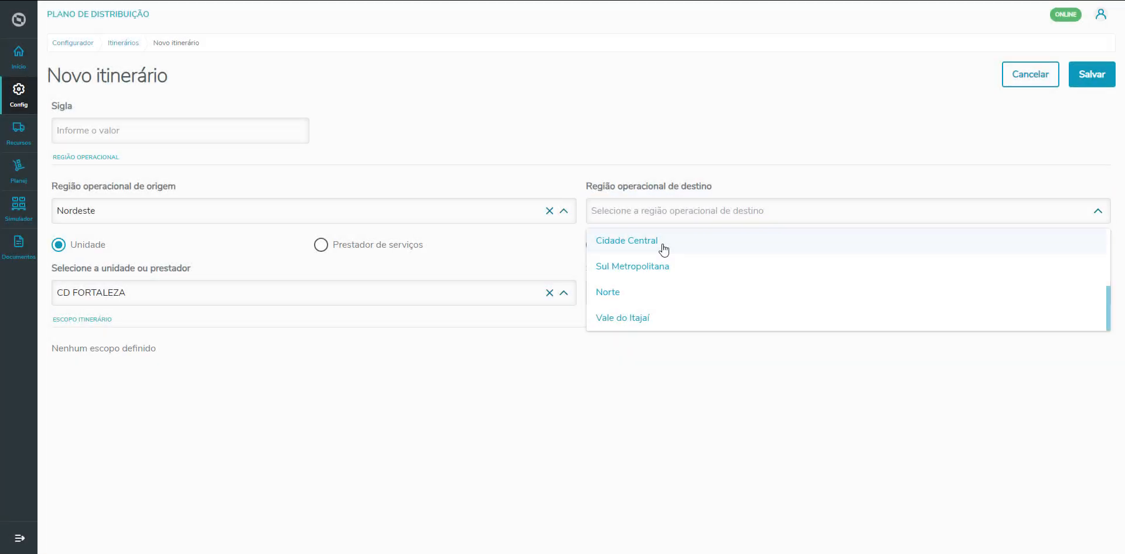
Choose Cidade Central as destination for an itinerary from Nordeste, and accept going to the existing itinerary's edit page to examine its scope
left_click(663, 250)
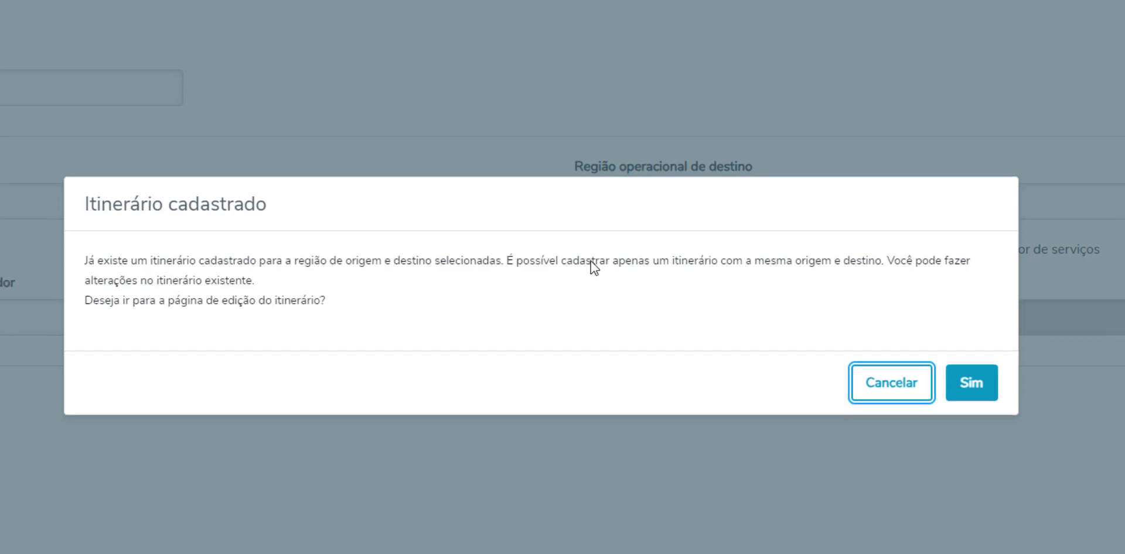
left_click(977, 385)
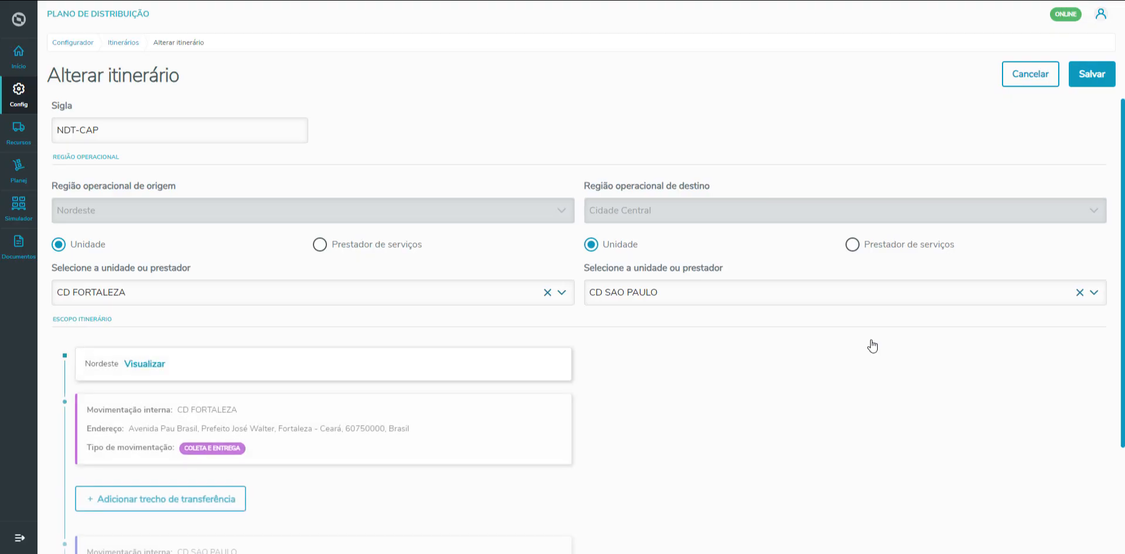
scroll(872, 345, "down", 2)
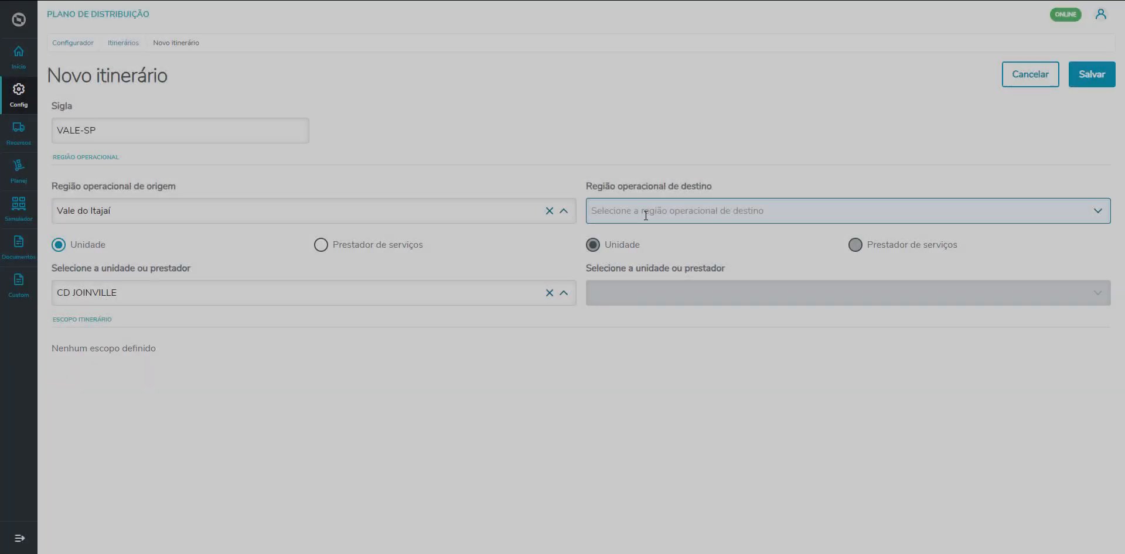
Set the VALE-SP itinerary's destination operational region to Cidade Central with CD SAO PAULO as its unit
left_click(645, 215)
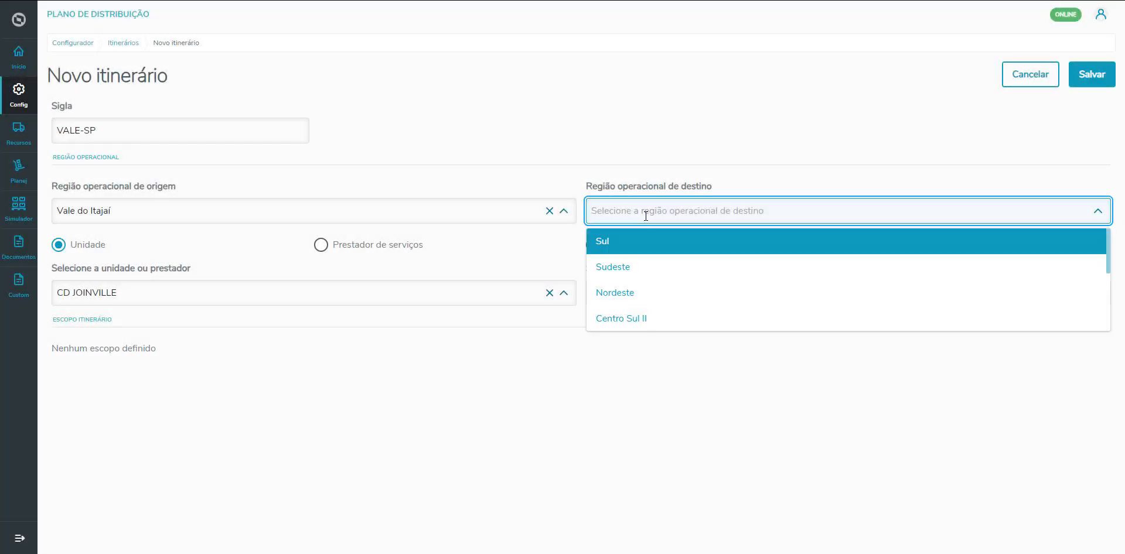
scroll(627, 306, "down", 2)
scroll(645, 311, "up", 1)
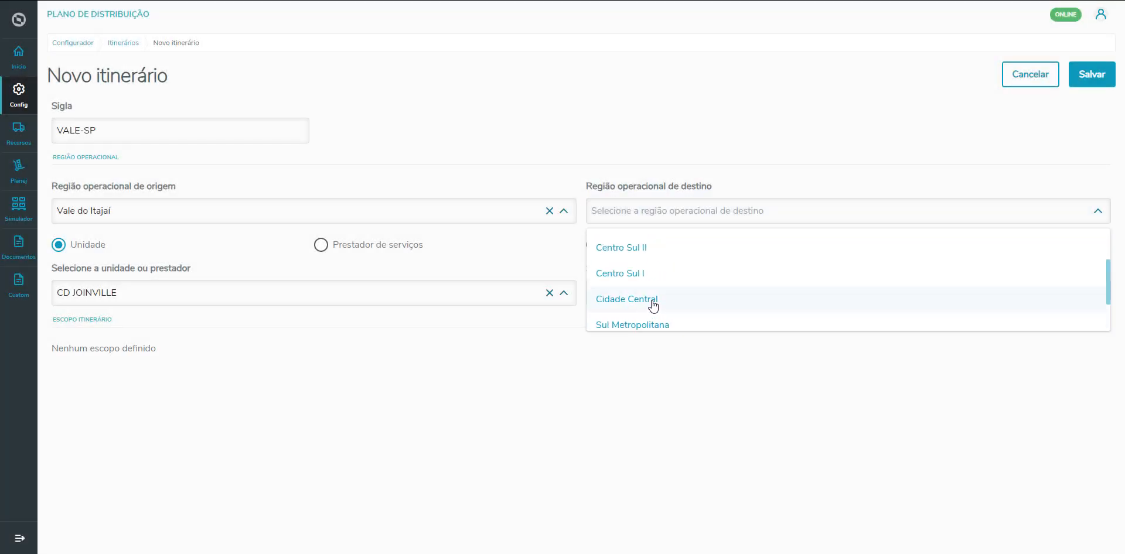
left_click(653, 306)
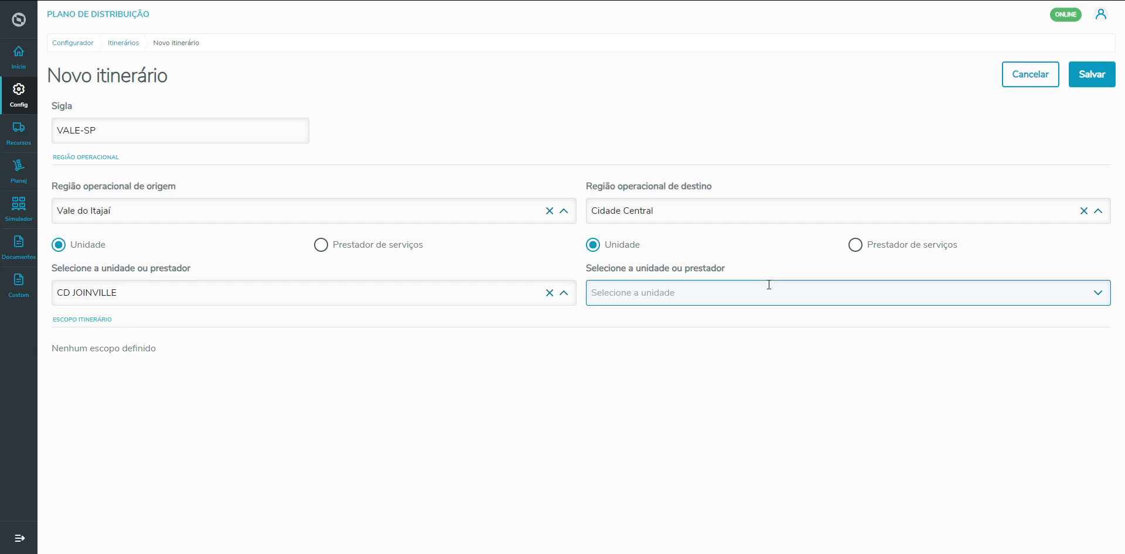
left_click(842, 290)
left_click(697, 322)
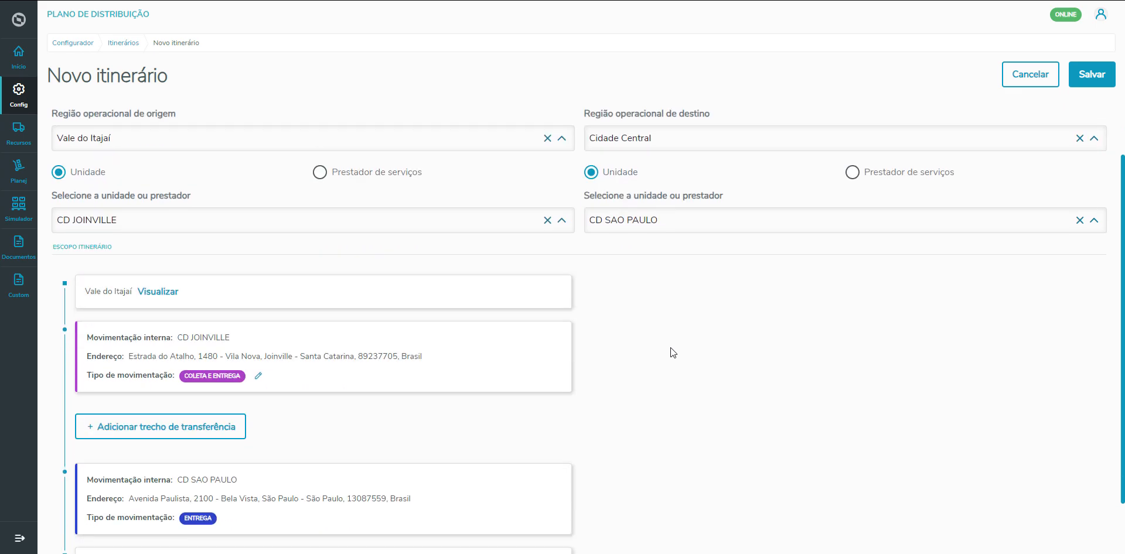
Review the itinerary's scope and view the details of the Vale do Itajaí region within it, and close them
scroll(680, 343, "down", 2)
scroll(695, 343, "up", 2)
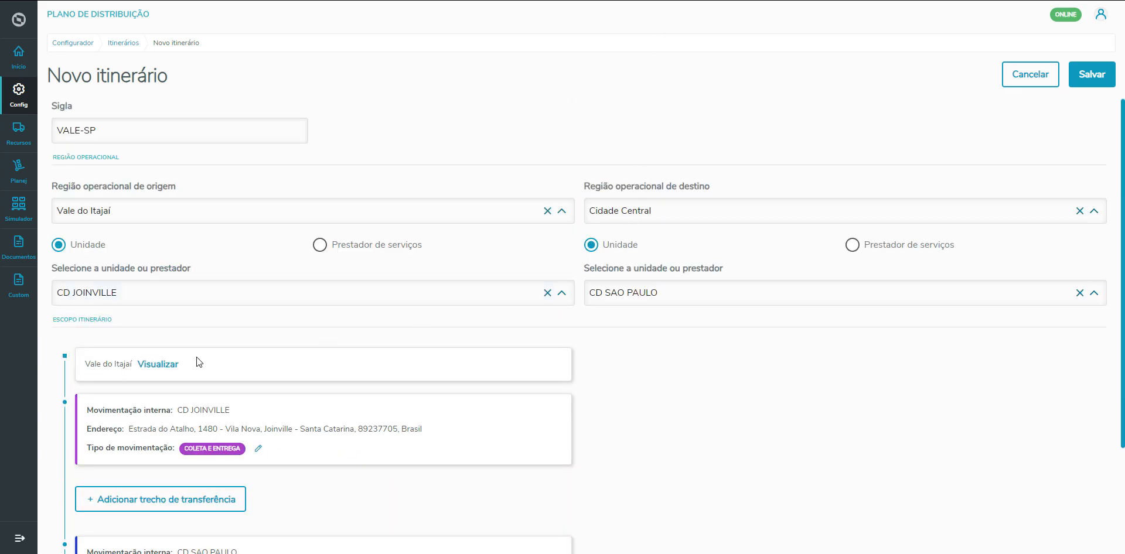
left_click(161, 365)
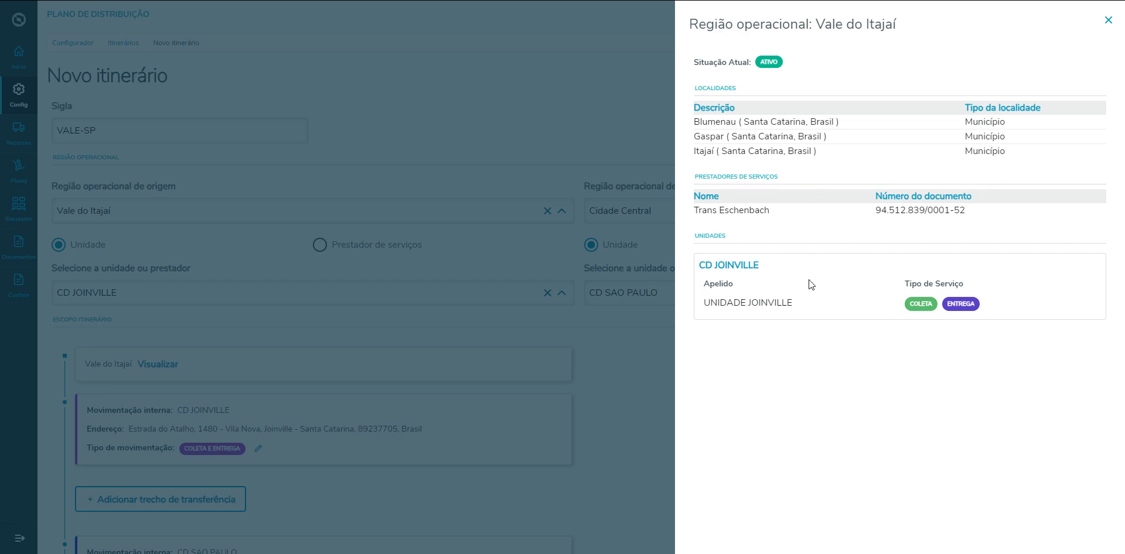
left_click(1108, 22)
Add a transfer leg for the unit CD PIRITUBA with movement type Entrega to the itinerary's scope, and save the leg
scroll(673, 277, "down", 1)
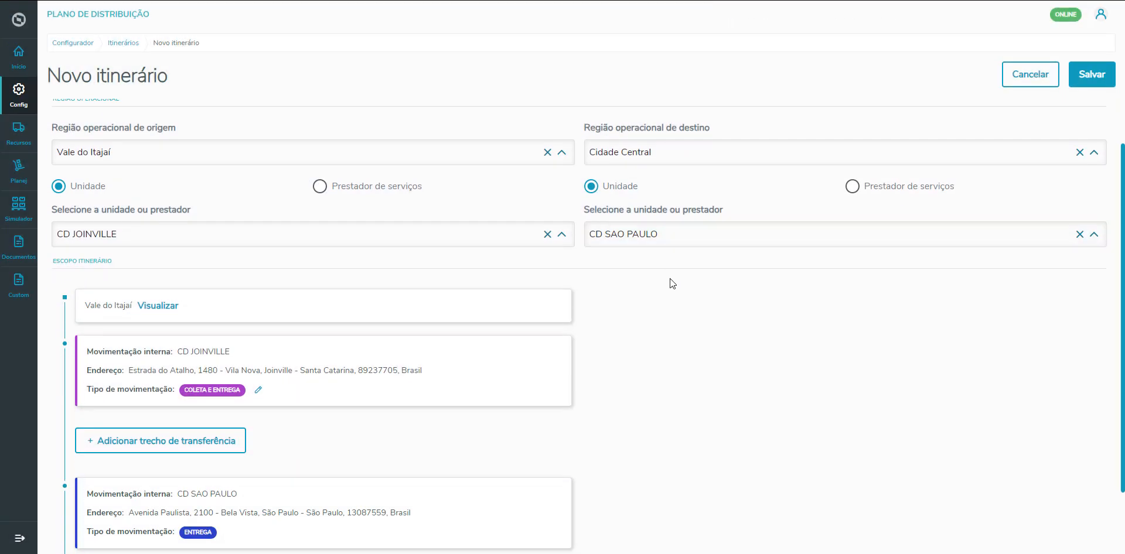
scroll(704, 312, "down", 1)
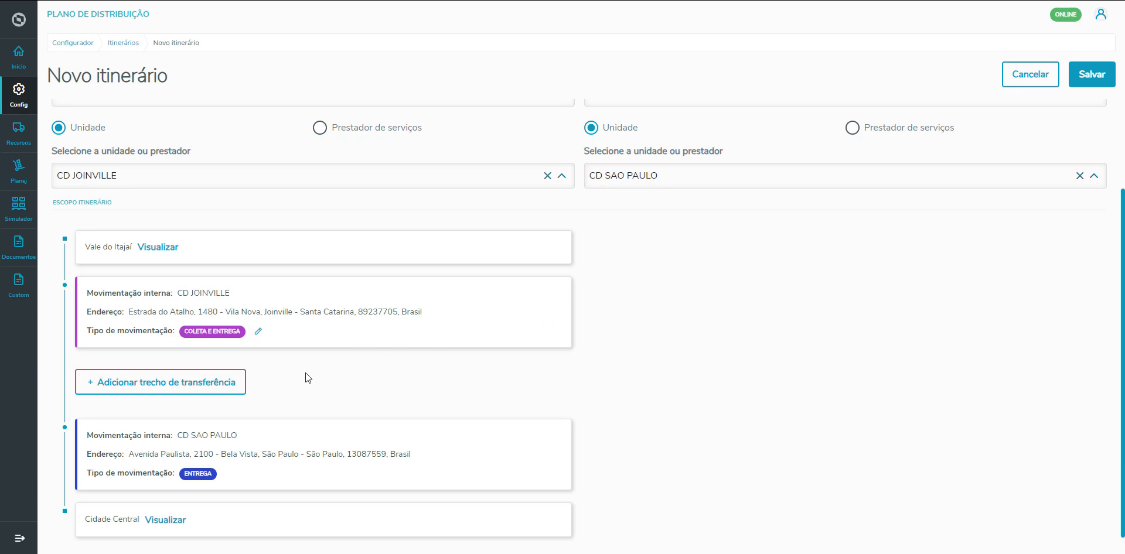
left_click(230, 382)
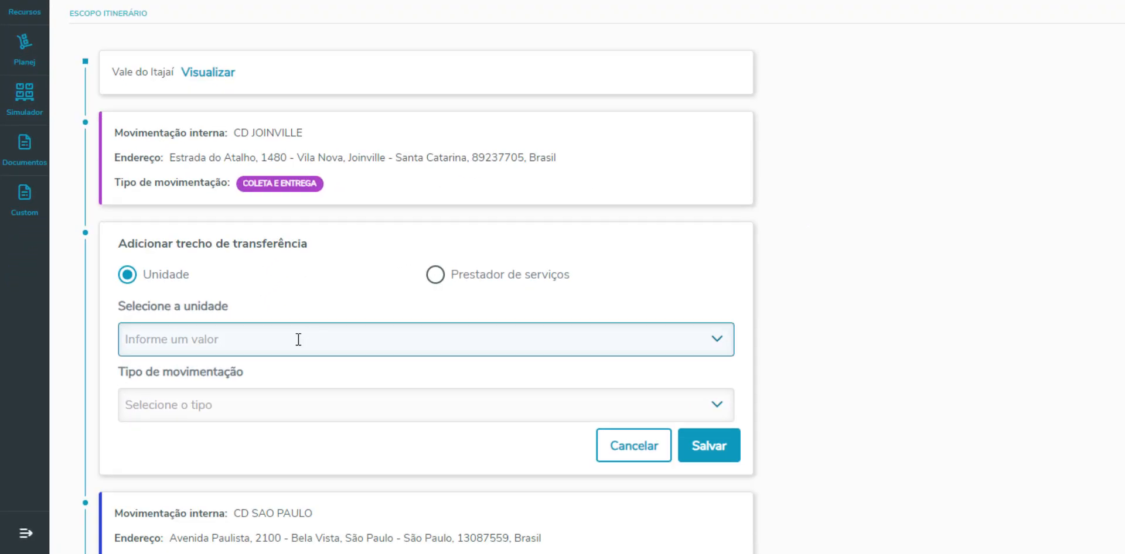
left_click(298, 339)
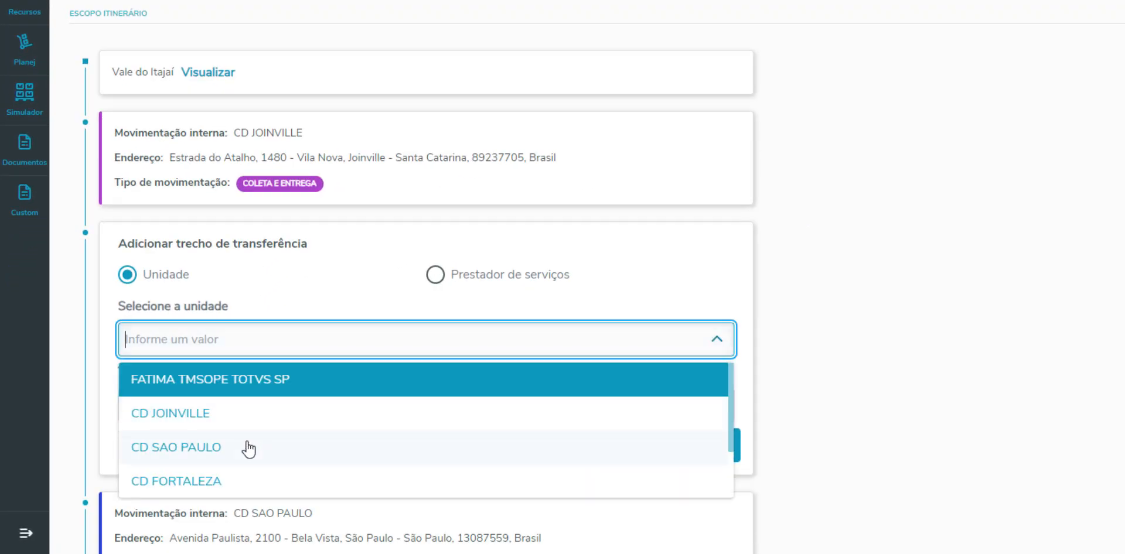
scroll(249, 451, "down", 2)
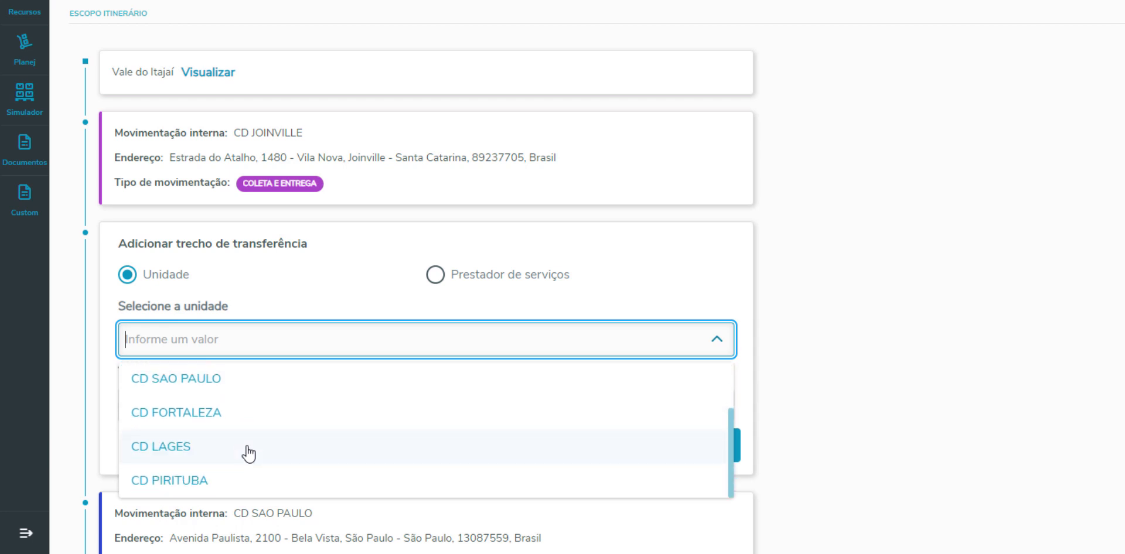
left_click(208, 479)
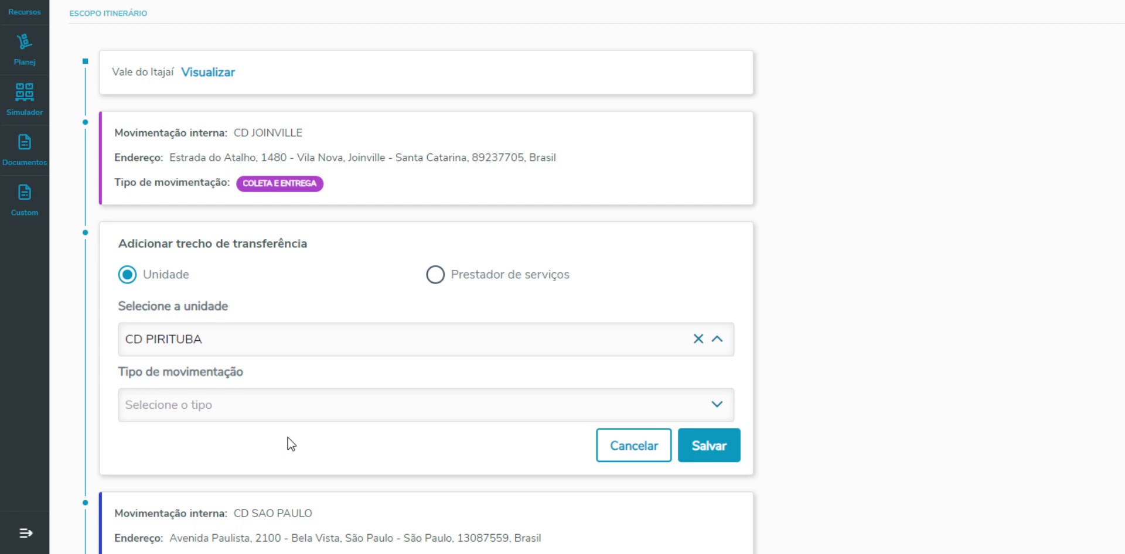
left_click(298, 414)
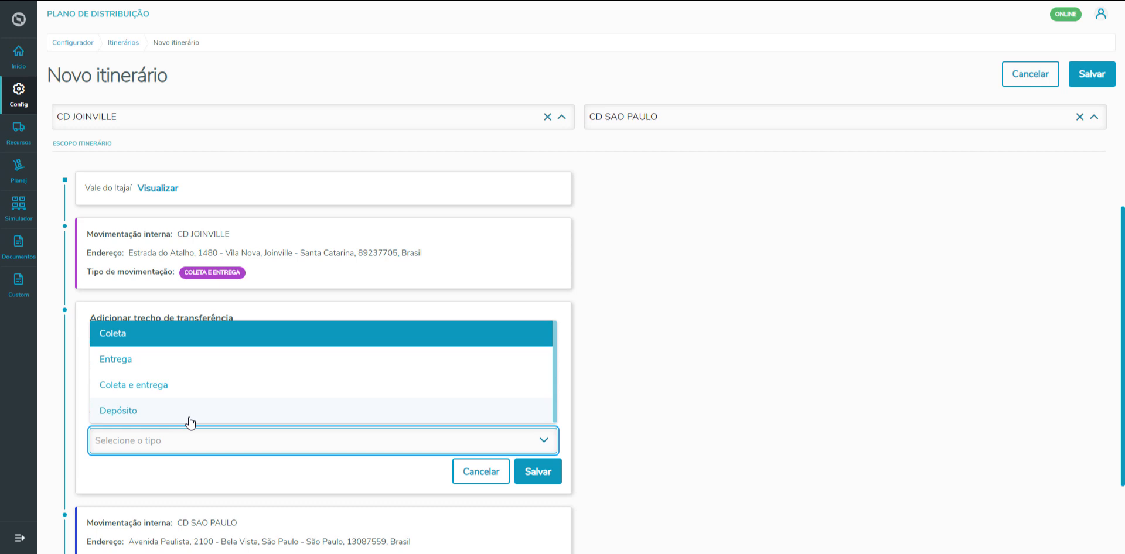
left_click(212, 359)
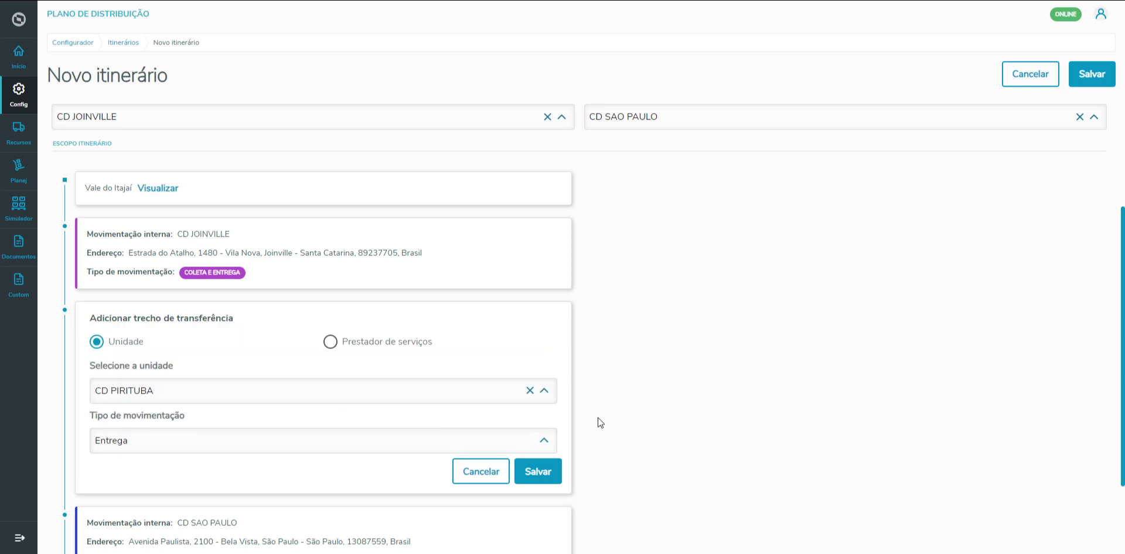
scroll(598, 418, "down", 1)
left_click(540, 415)
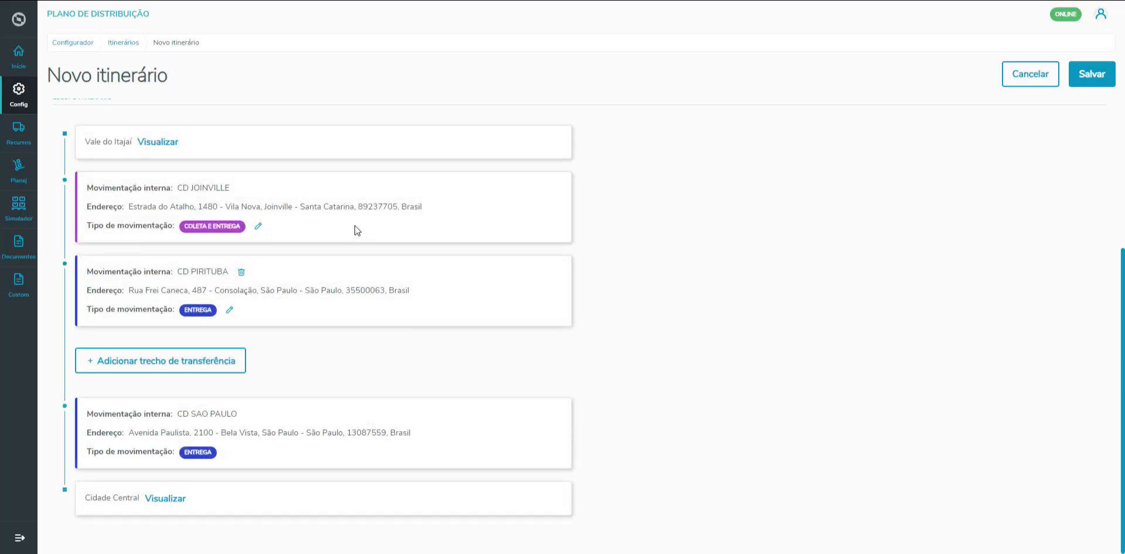
Check the explanations of the CD JOINVILLE and CD PIRITUBA movement types, and save the new itinerary
mouse_move(225, 228)
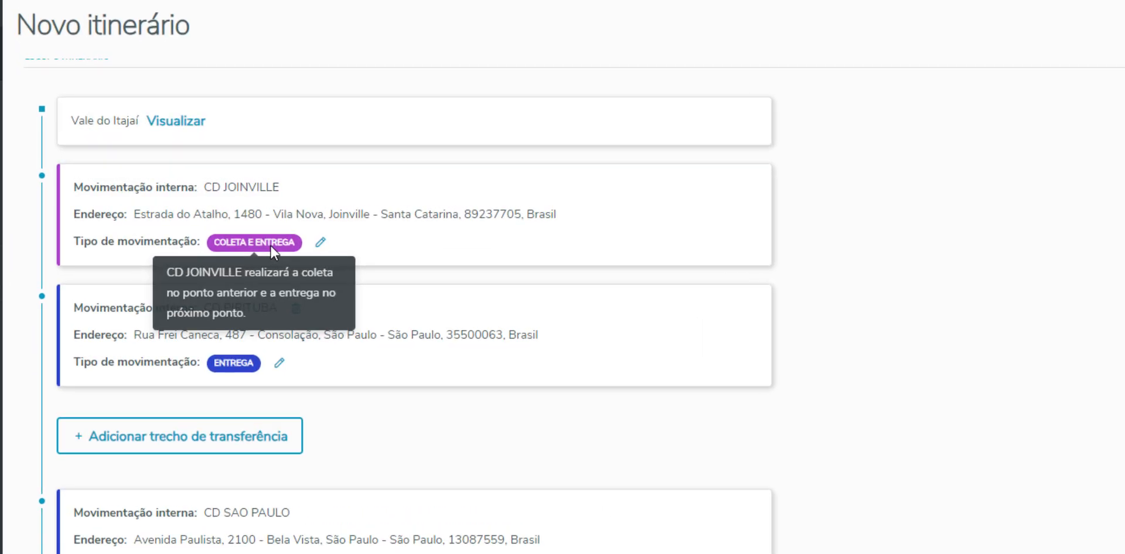
mouse_move(237, 367)
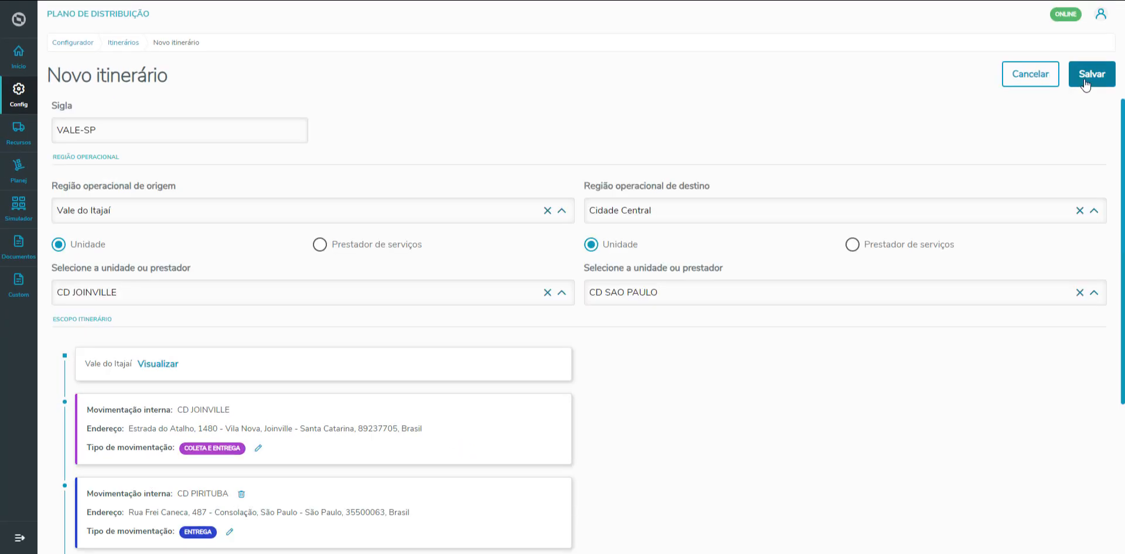
left_click(1086, 84)
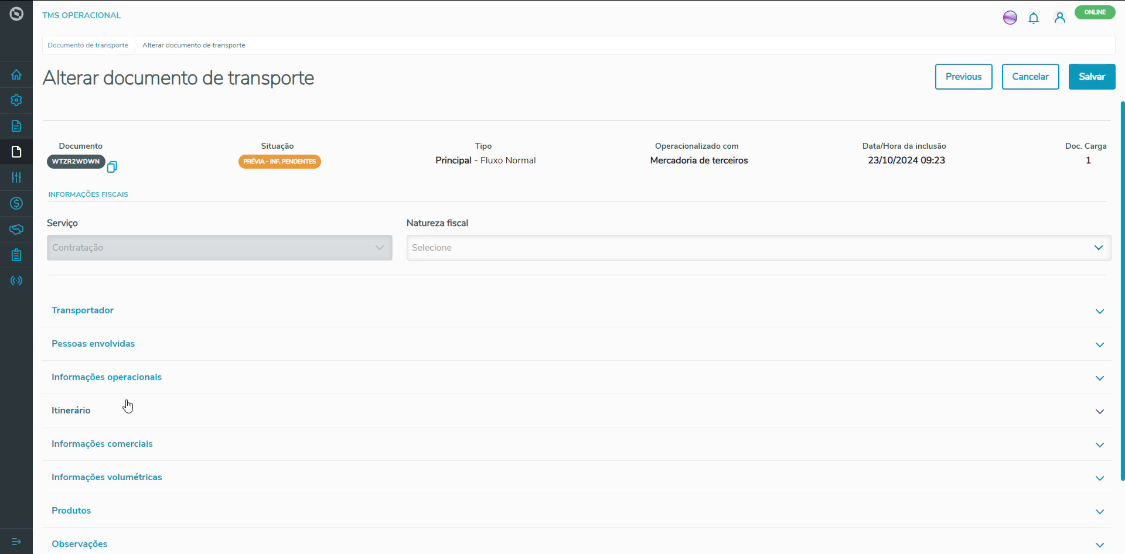
In TMS Operacional, expand the transport document's Itinerário section and examine its sequence of stops
left_click(127, 405)
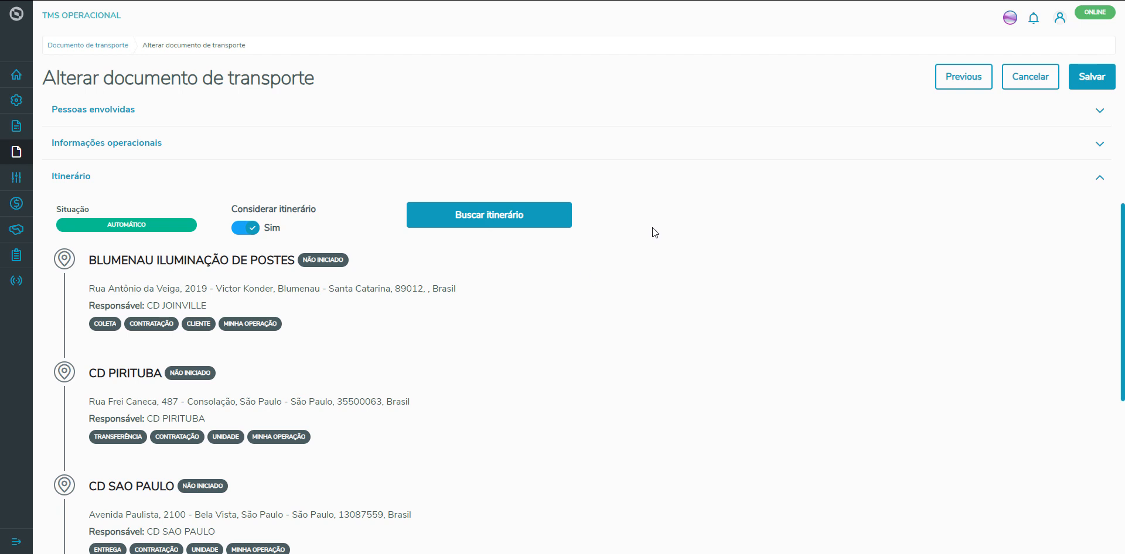
scroll(640, 216, "down", 2)
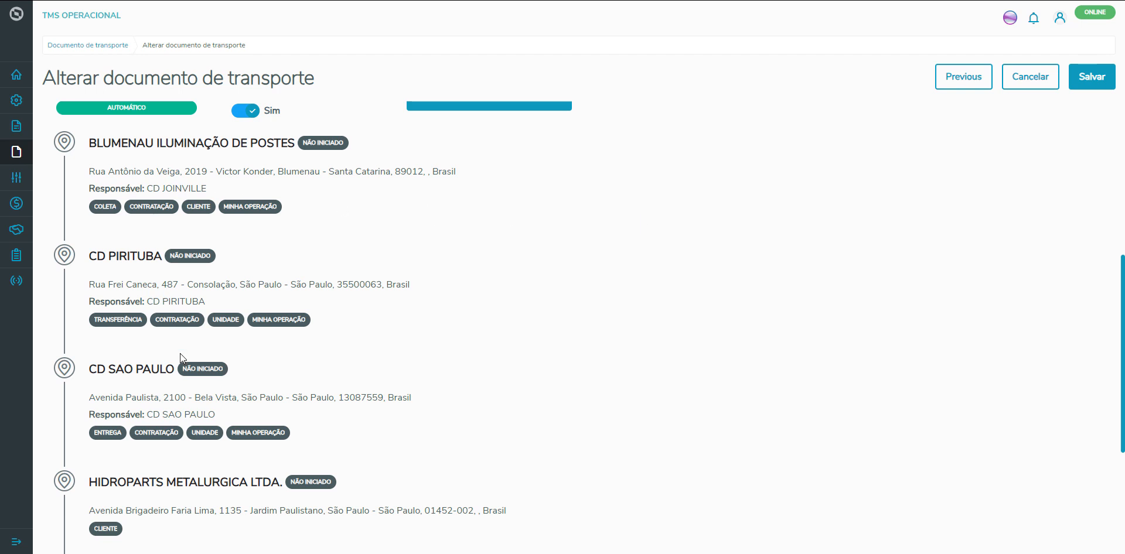
scroll(234, 426, "down", 1)
scroll(235, 426, "down", 2)
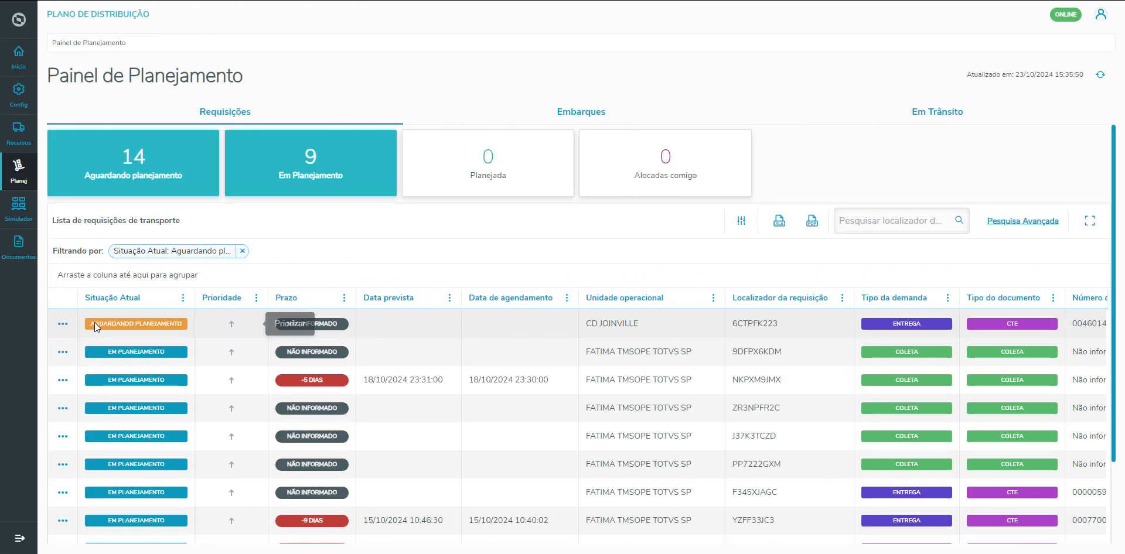
In Plano de Distribuição's planning panel, view the details of the CD JOINVILLE delivery request awaiting planning and the newer one listed above it, closing them
left_click(62, 324)
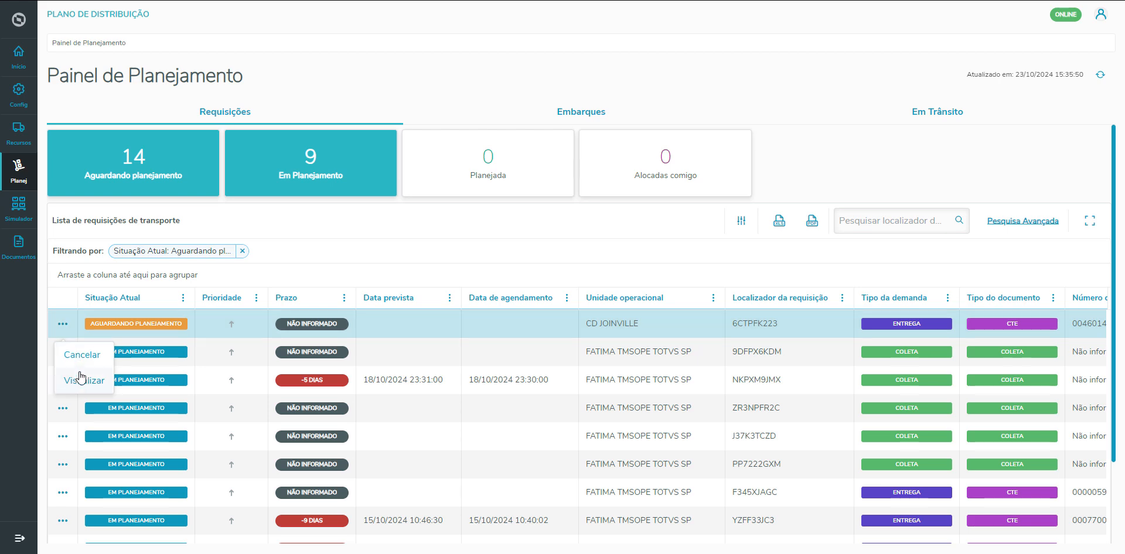
left_click(76, 378)
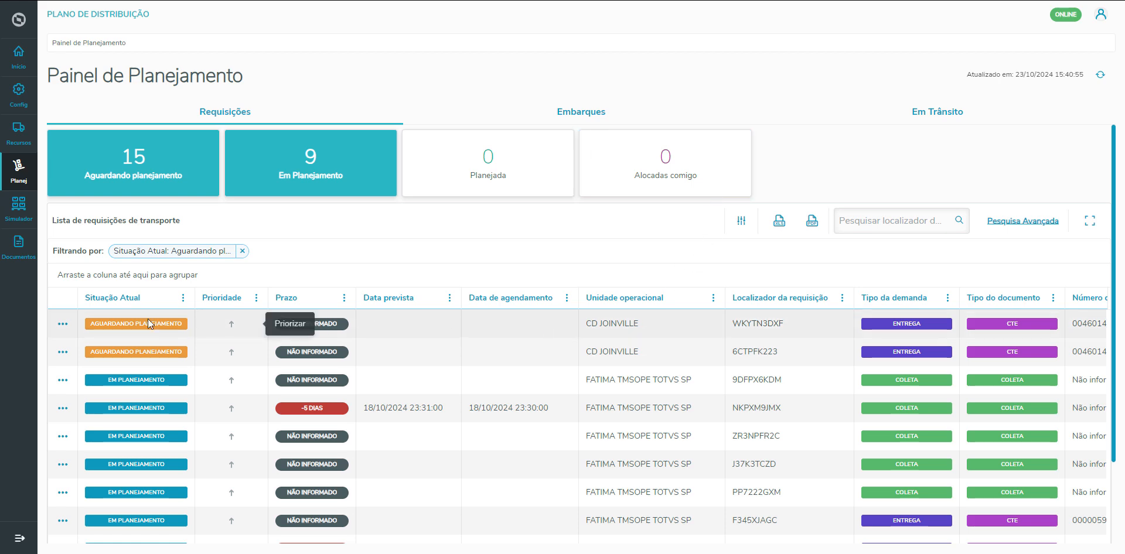
left_click(63, 324)
left_click(82, 380)
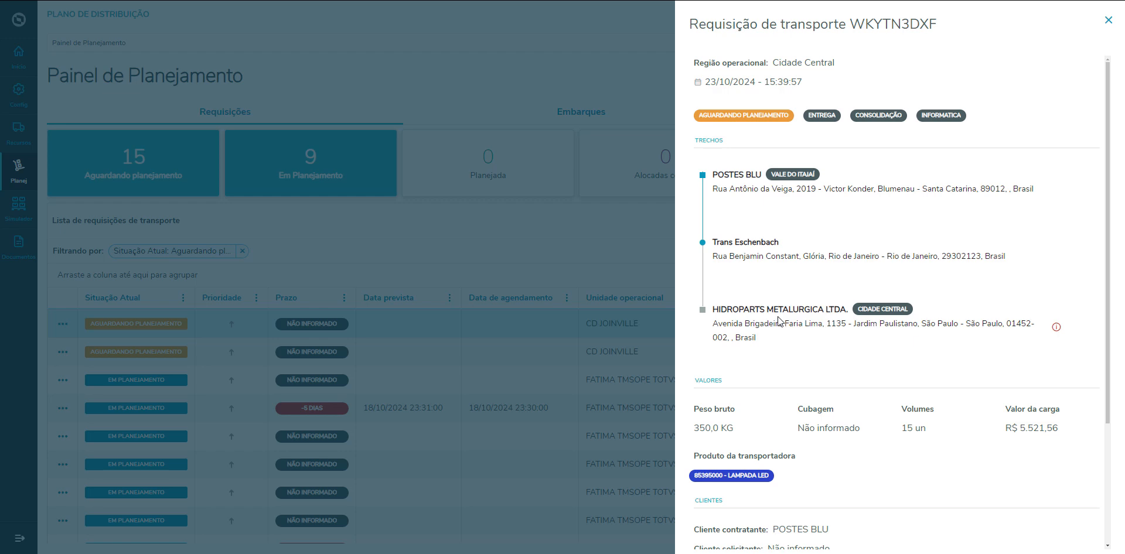
left_click(569, 266)
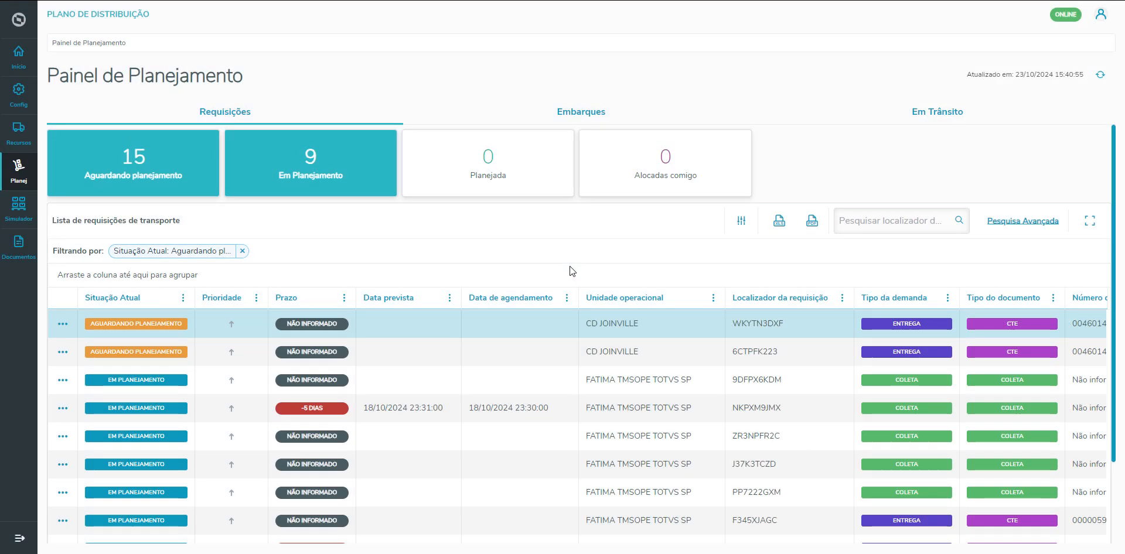